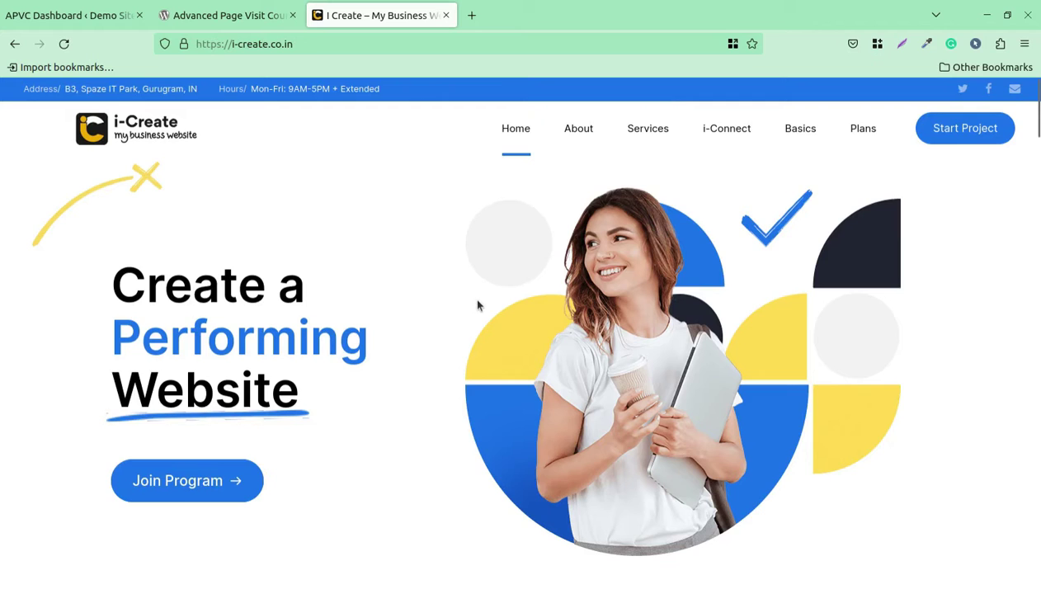
- Browse the i-Create site's home, About, Services, i-Connect and Basics pages, and return to its home page
scroll(477, 305, "down", 6)
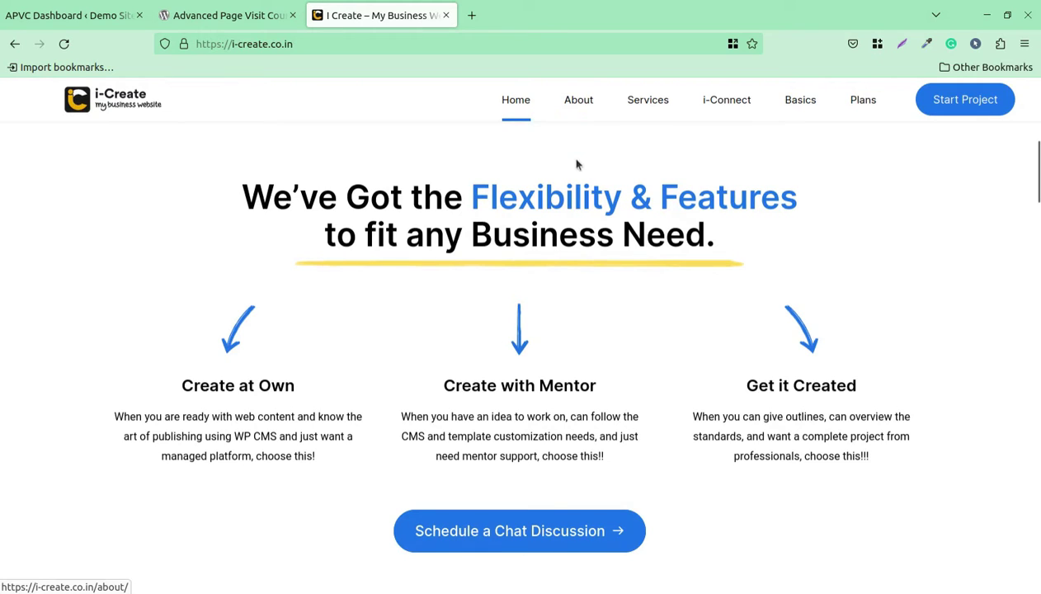
left_click(580, 107)
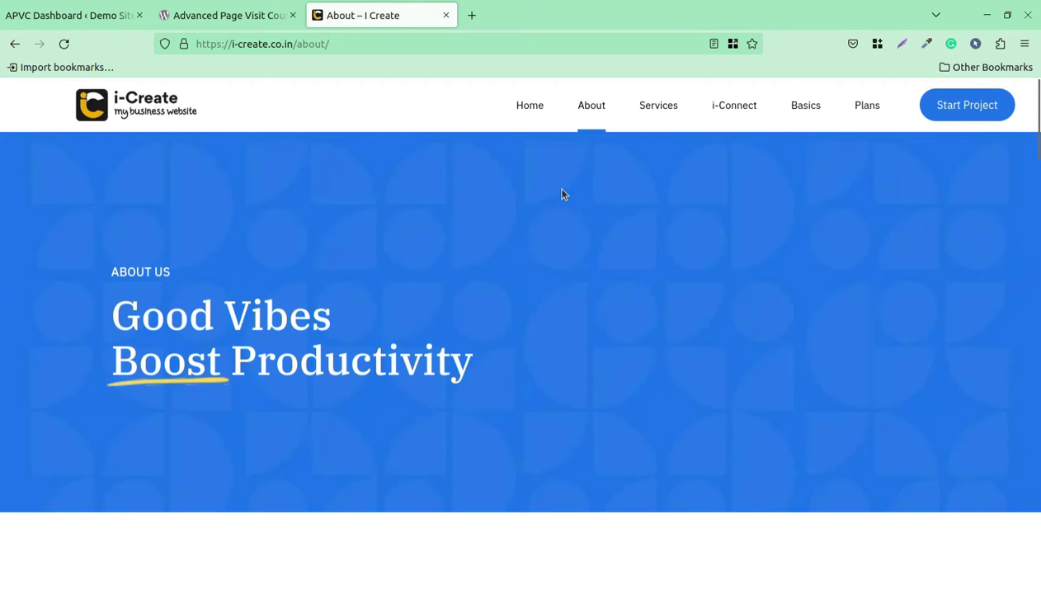
left_click(652, 112)
mouse_move(735, 105)
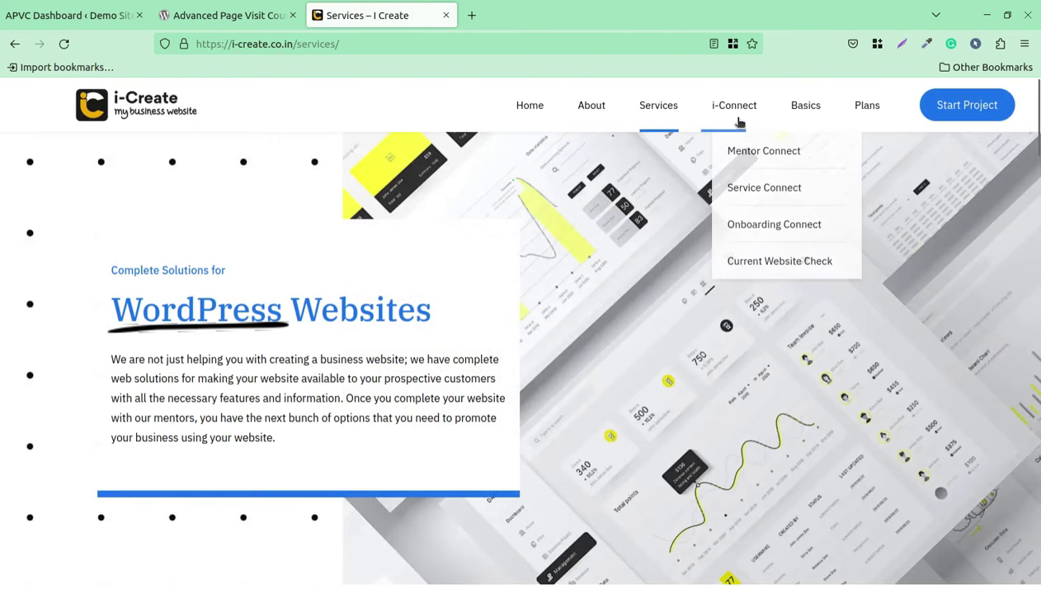
left_click(734, 149)
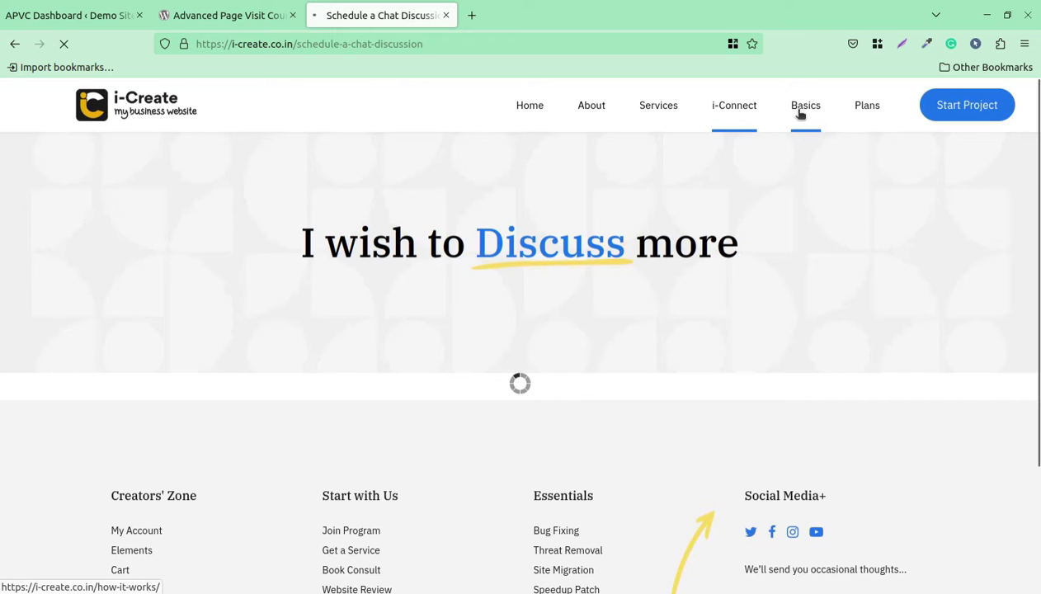
left_click(801, 110)
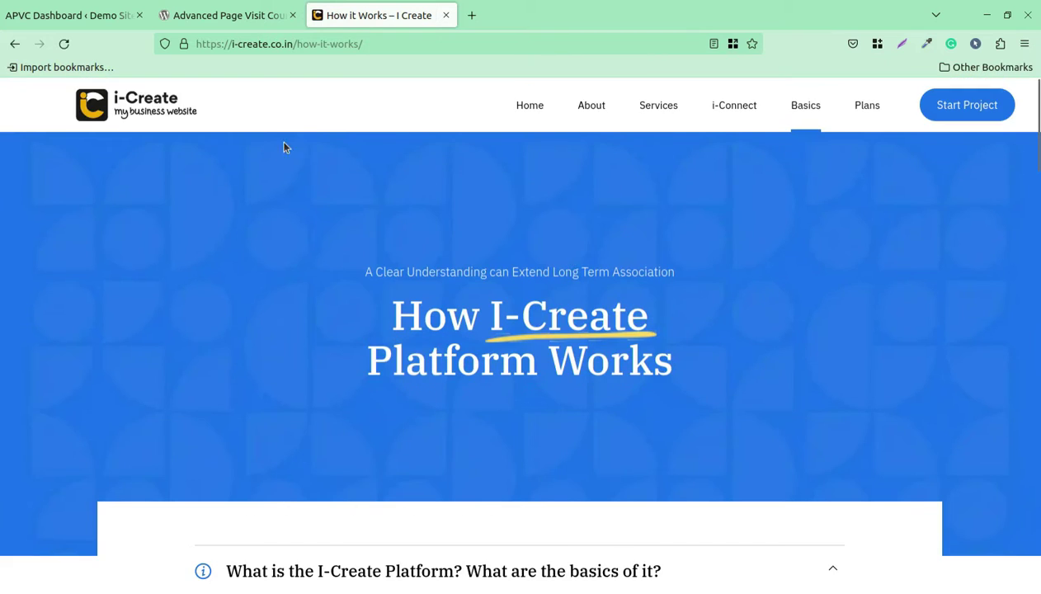
left_click(151, 106)
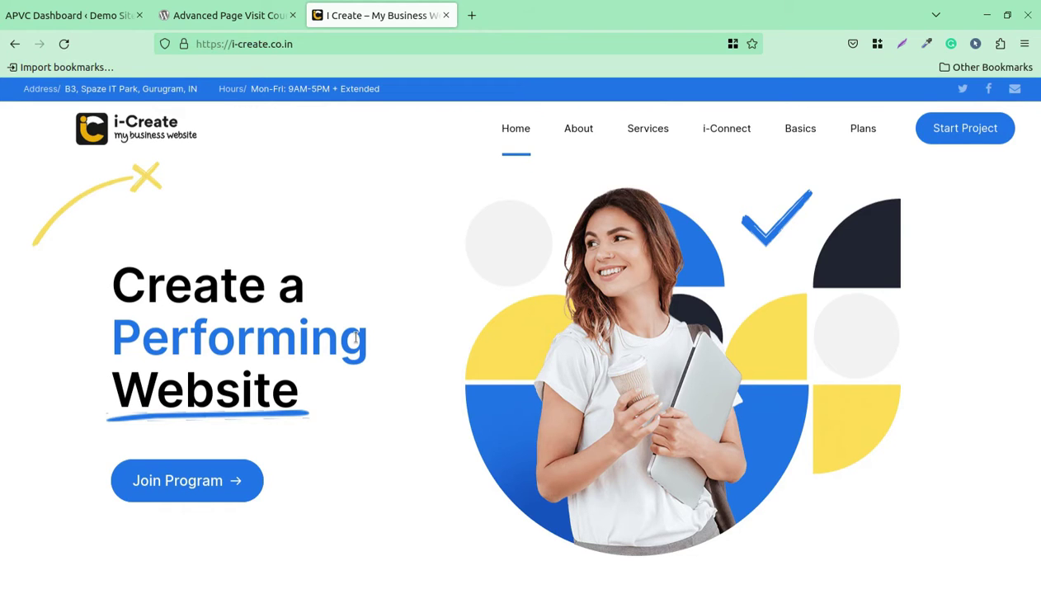
- Switch to the Advanced Page Visit Counter plugin page on WordPress.org and examine its title, description and version details
key("ctrl+shift+Tab")
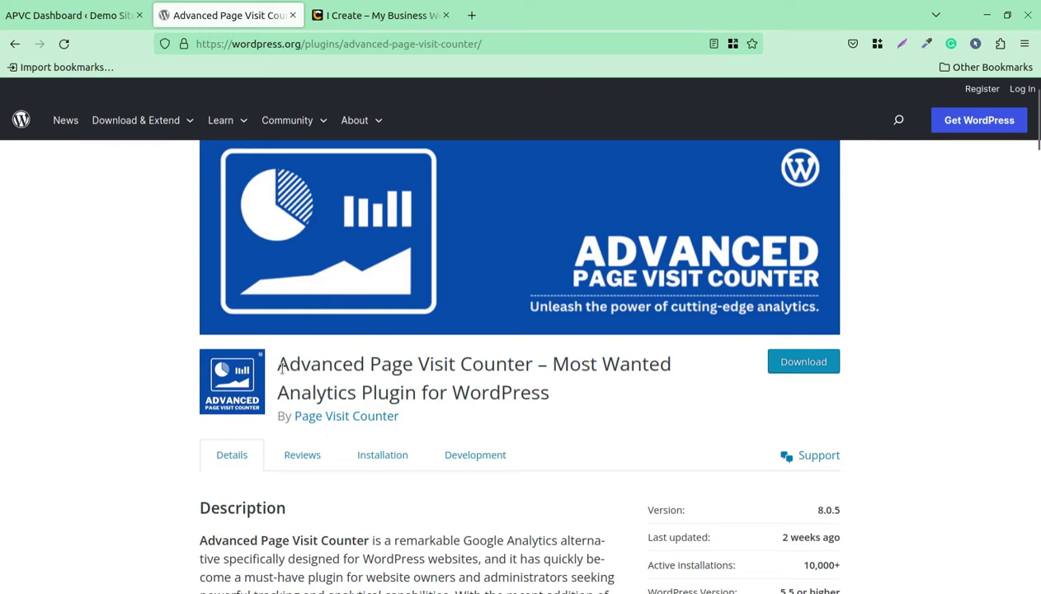
left_click_drag(277, 364, 526, 366)
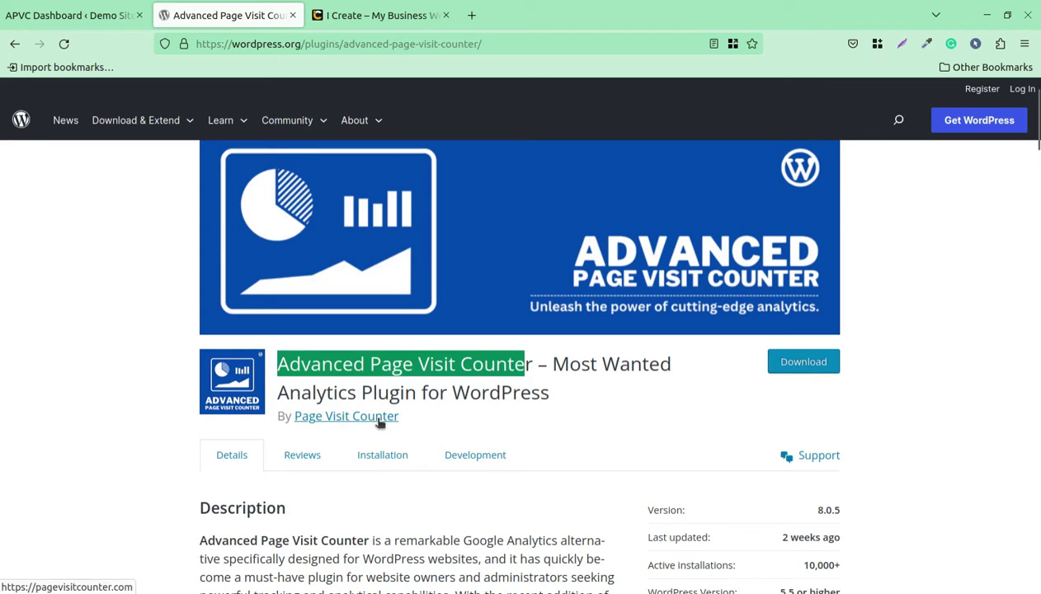
scroll(685, 427, "down", 3)
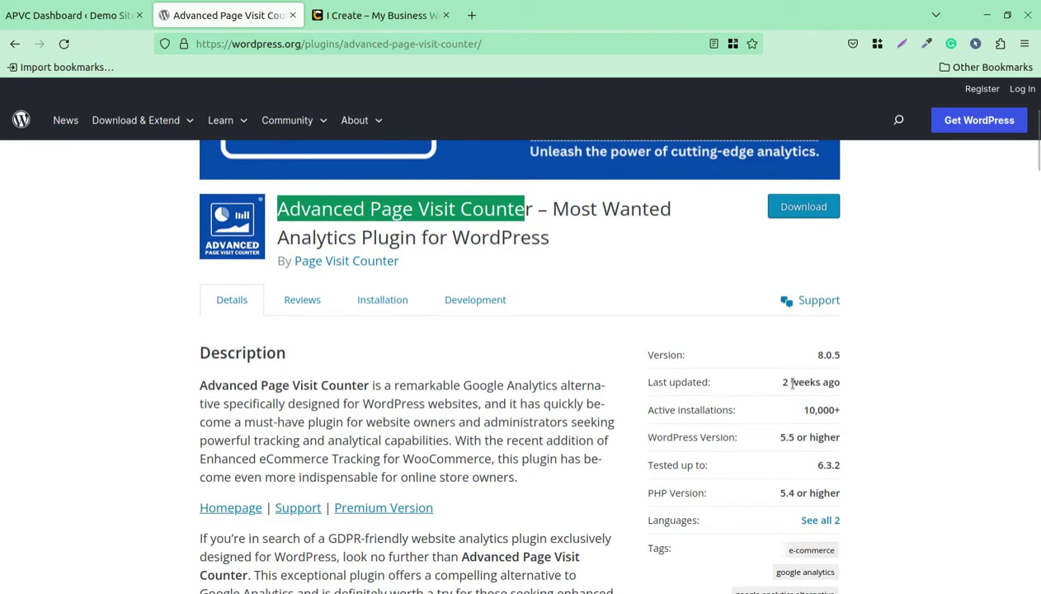
scroll(767, 382, "up", 3)
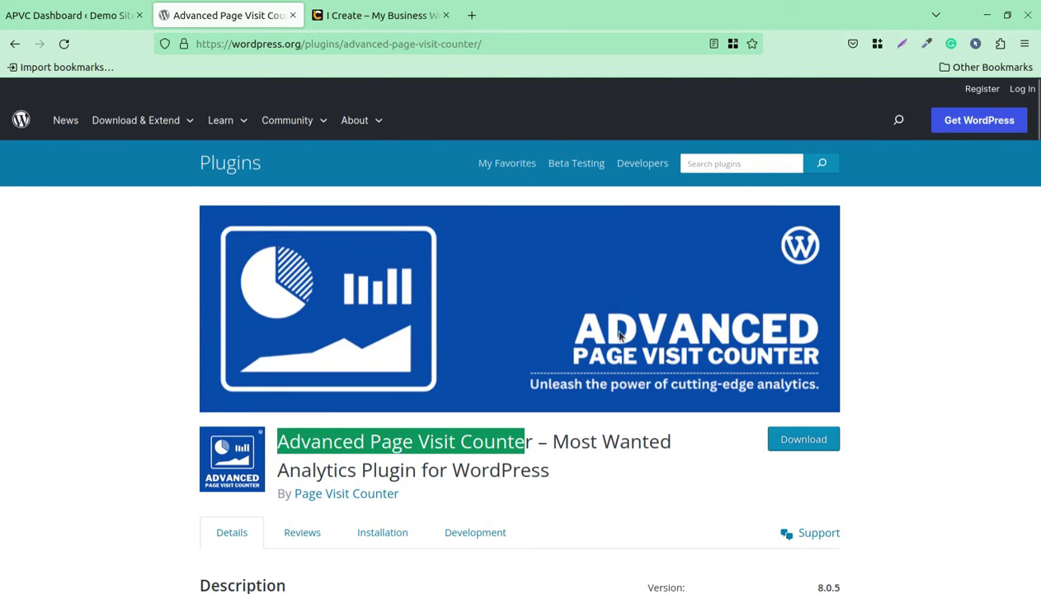
- Switch to the demo site's APVC Dashboard and examine the visit totals, visitor cards, statistics chart and per-page views table
left_click(137, 279)
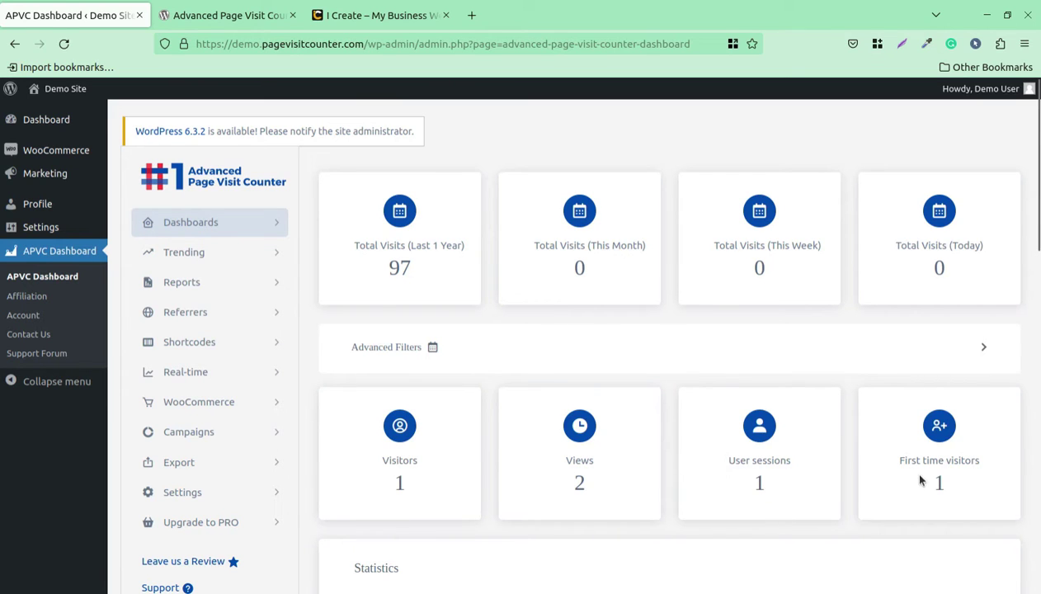
scroll(909, 468, "down", 3)
scroll(702, 452, "down", 6)
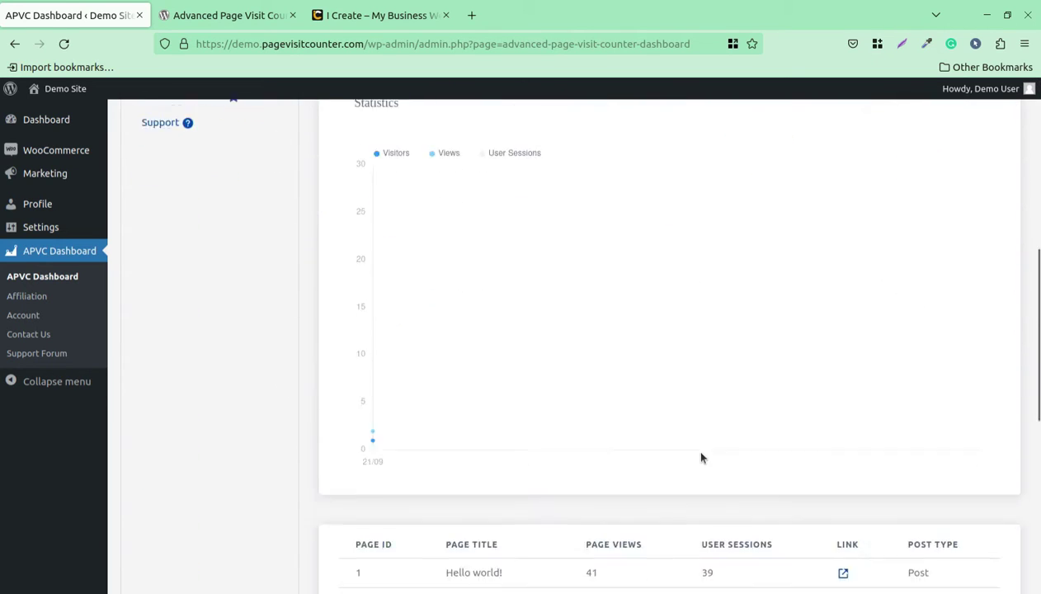
scroll(686, 452, "down", 5)
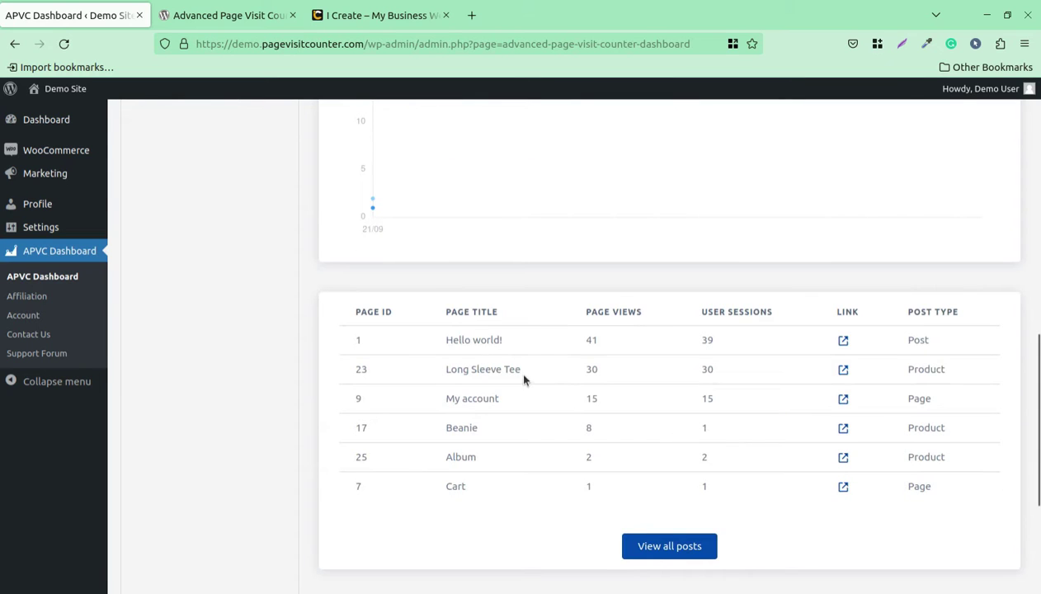
scroll(429, 478, "up", 5)
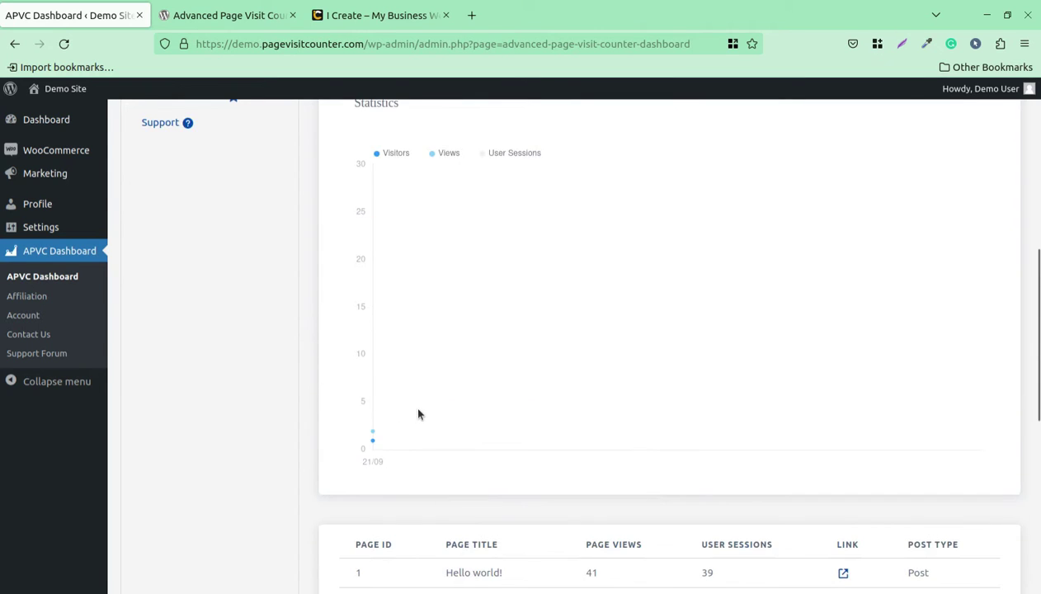
scroll(418, 413, "up", 6)
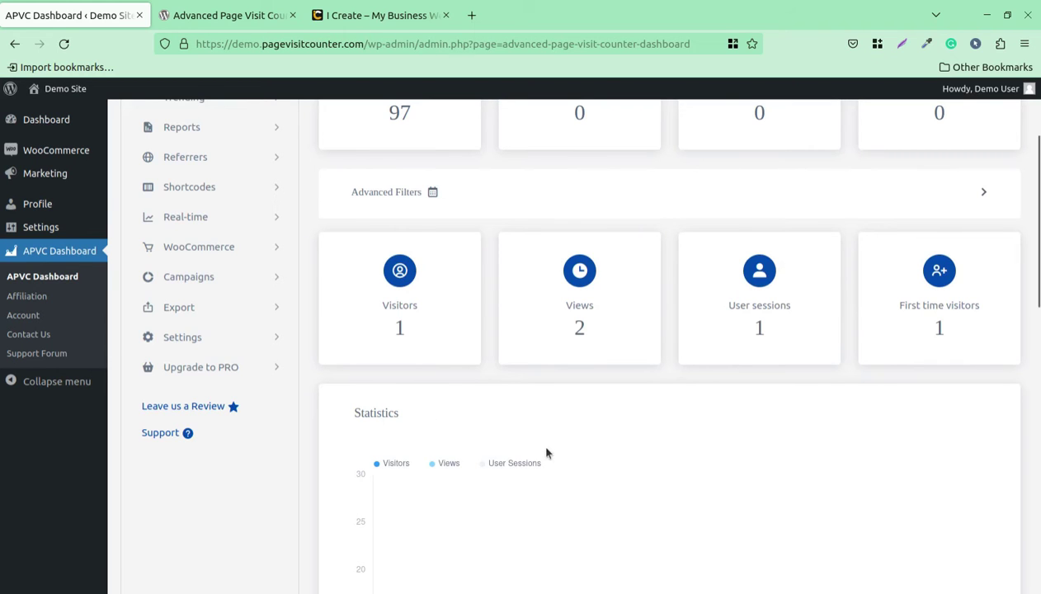
scroll(684, 459, "up", 3)
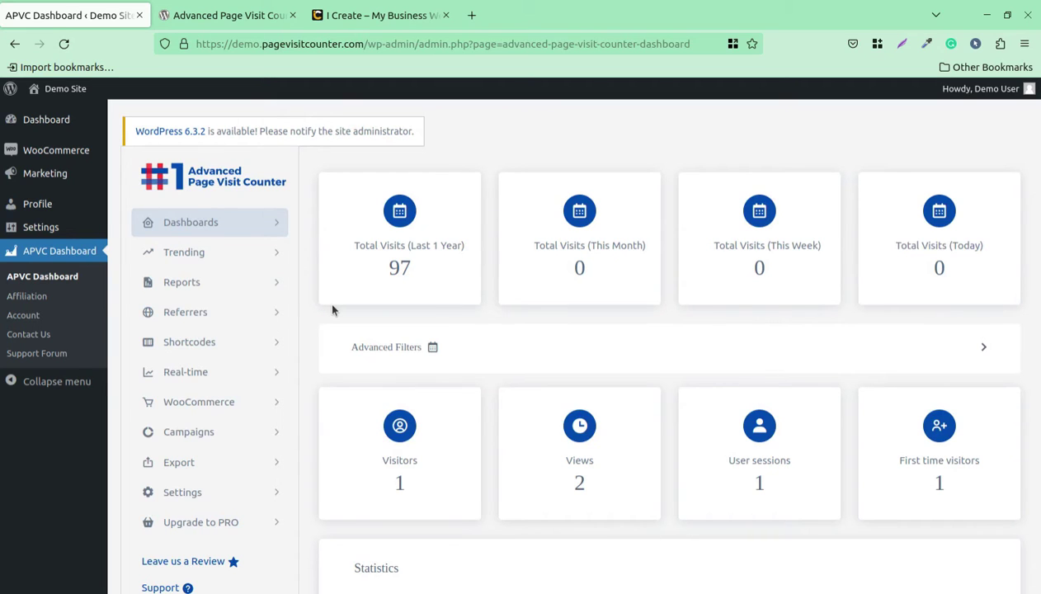
scroll(890, 325, "down", 6)
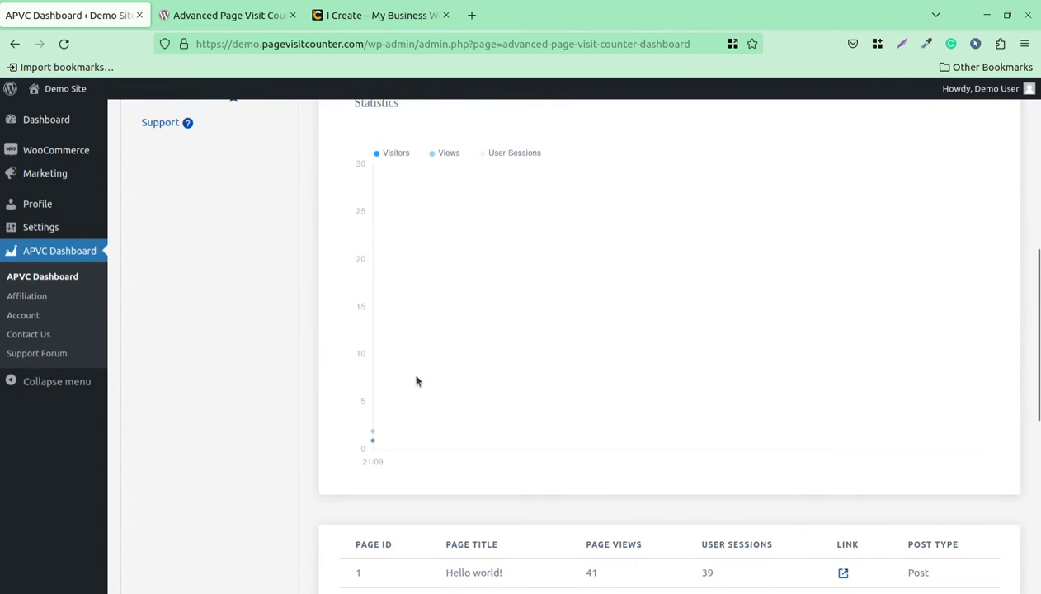
scroll(478, 351, "up", 3)
scroll(419, 400, "down", 6)
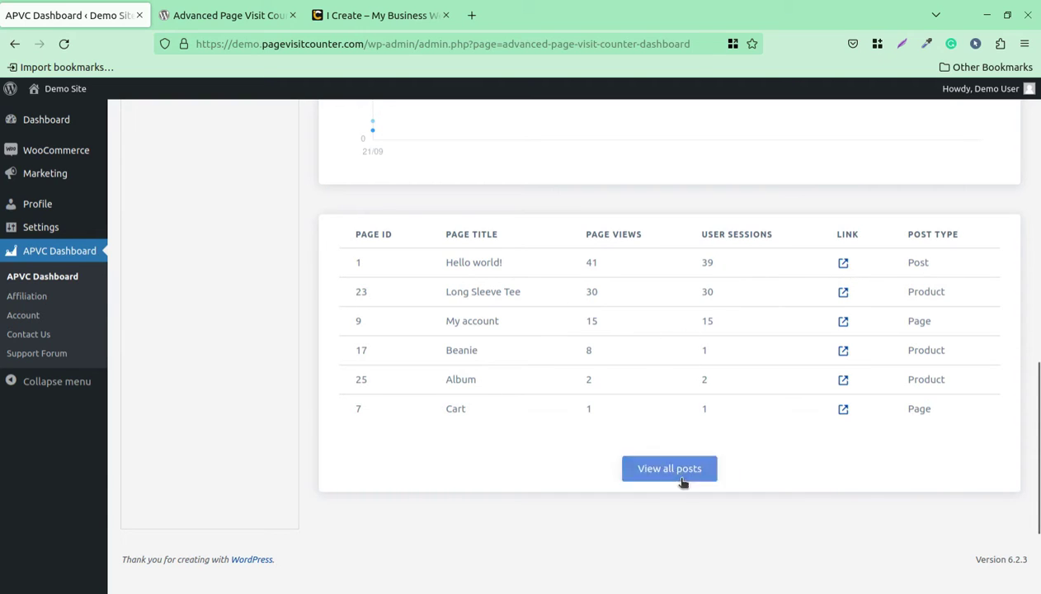
scroll(605, 468, "down", 3)
scroll(523, 506, "up", 15)
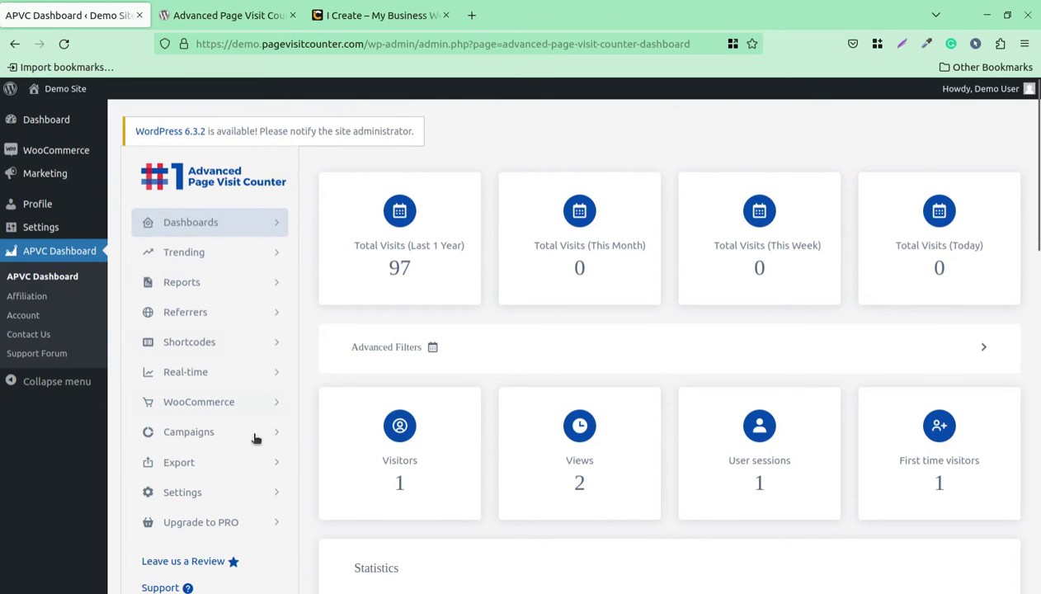
- Open the visit counter plugin's settings and view the Block Users choices without selecting any
left_click(183, 492)
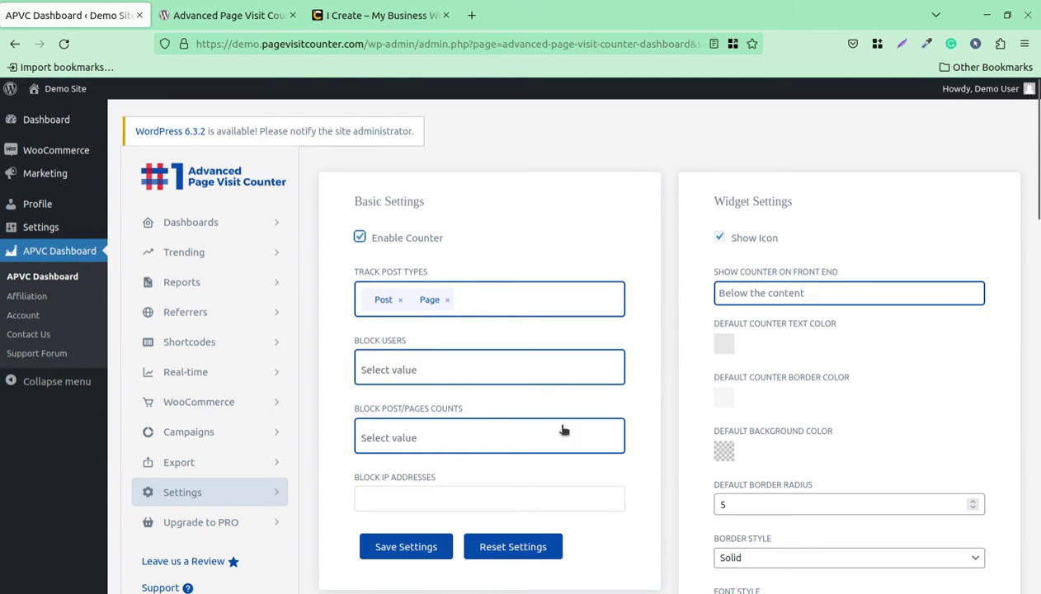
left_click(431, 376)
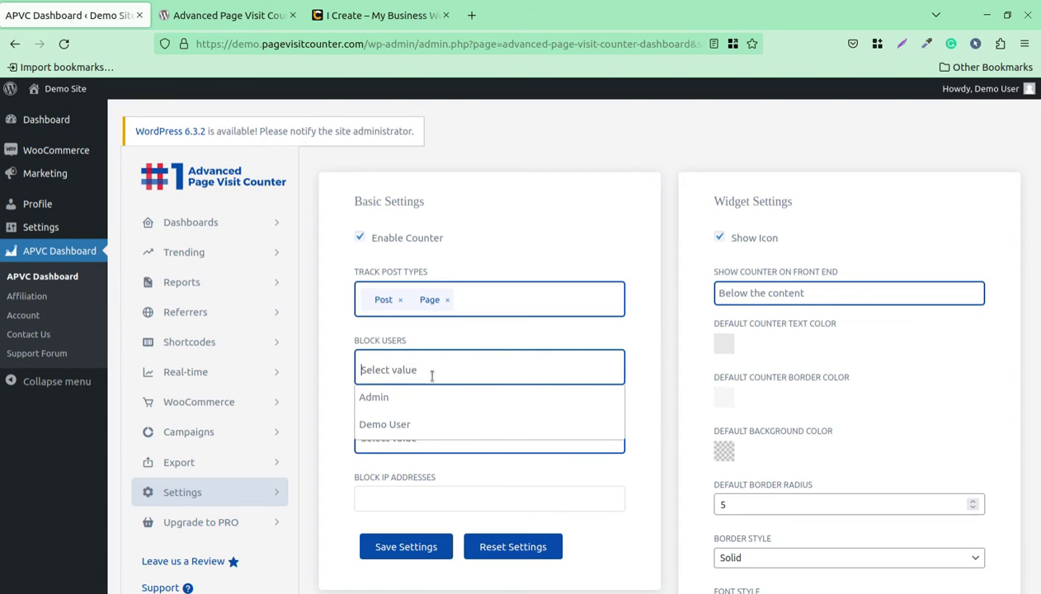
key("Escape")
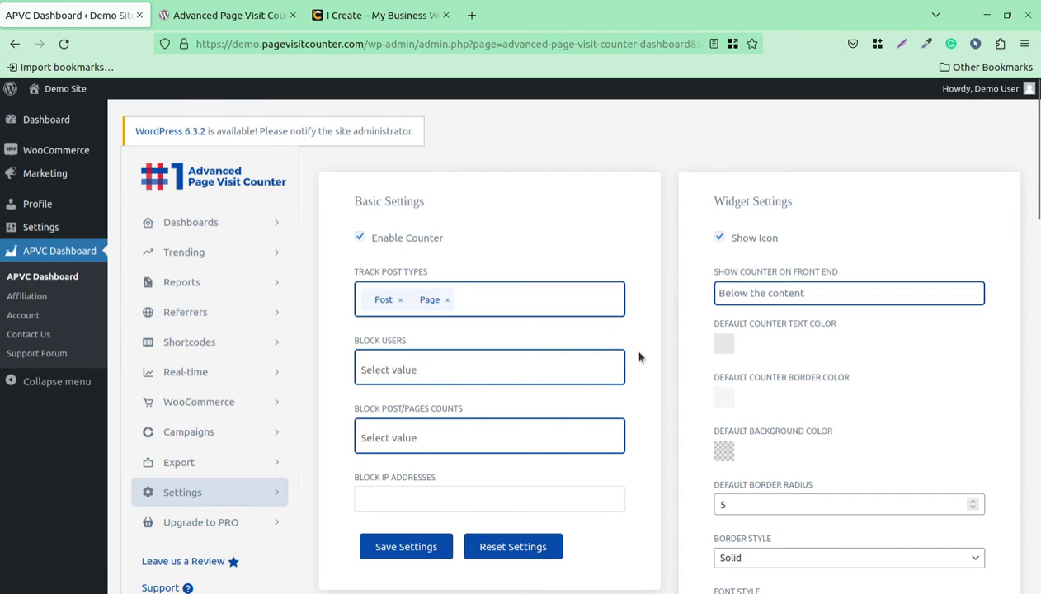
left_click(453, 375)
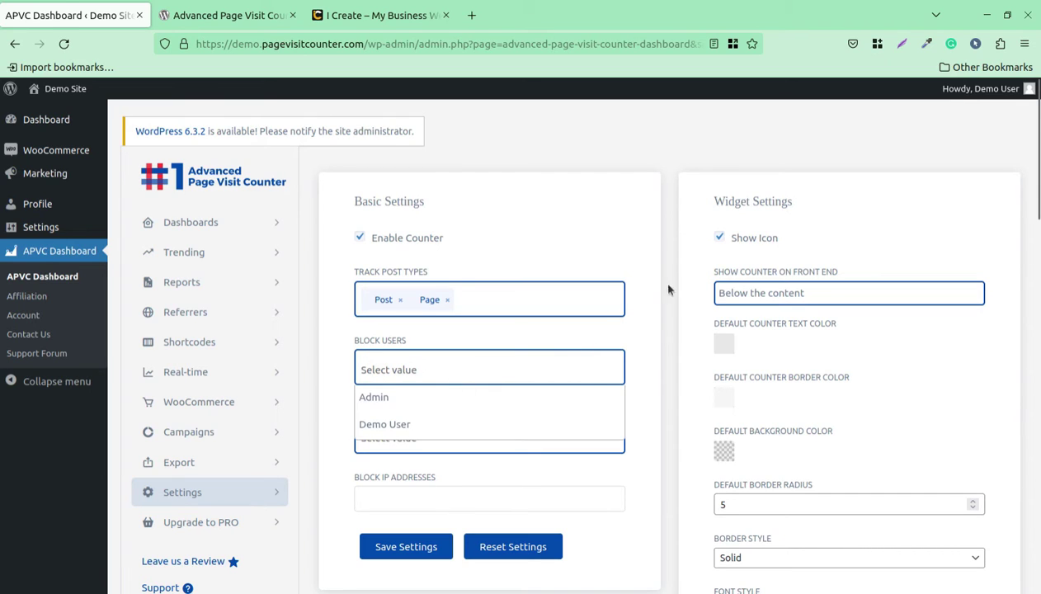
left_click(658, 356)
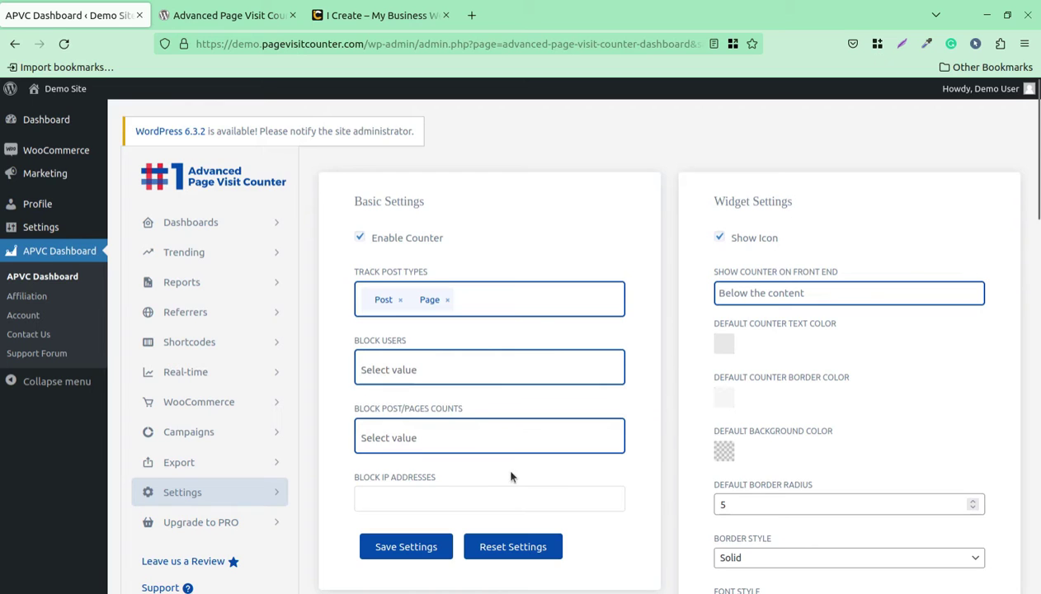
- Review the widget visibility options and the widget's appearance settings, including the total visits and global count labels
scroll(384, 396, "down", 1)
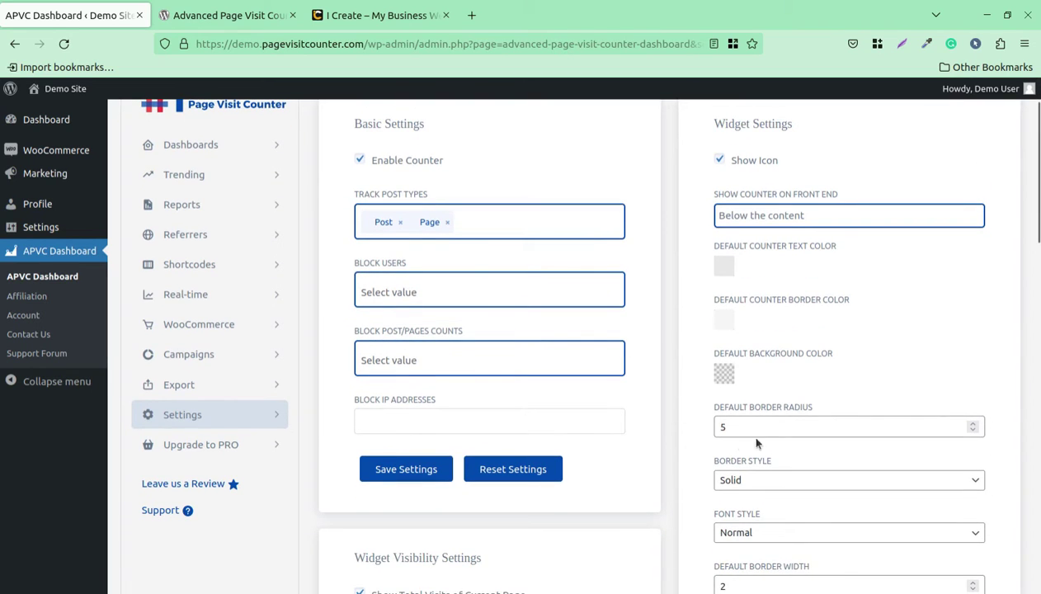
scroll(841, 428, "down", 3)
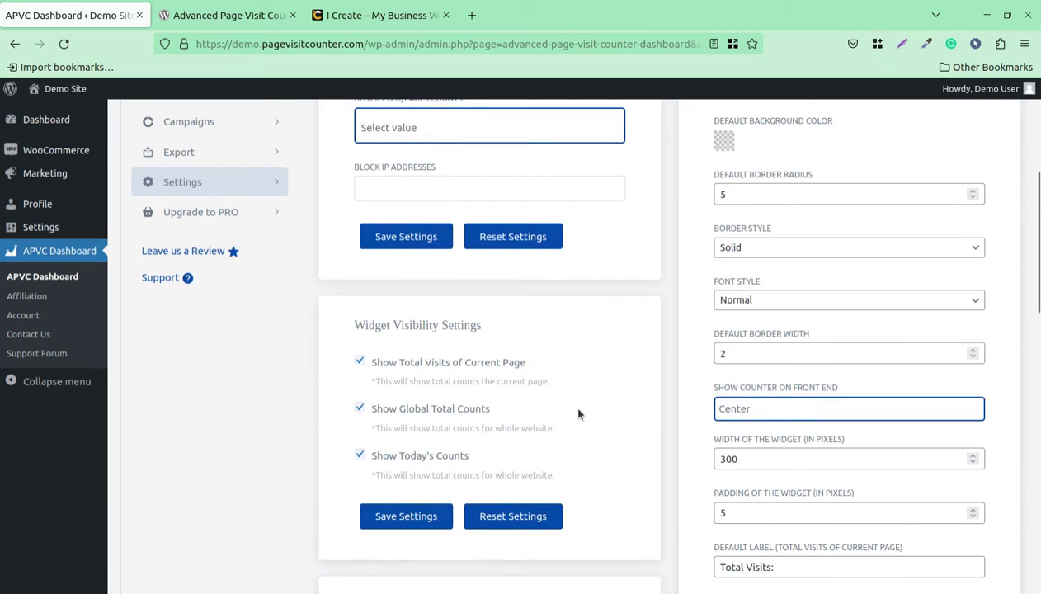
scroll(660, 429, "down", 2)
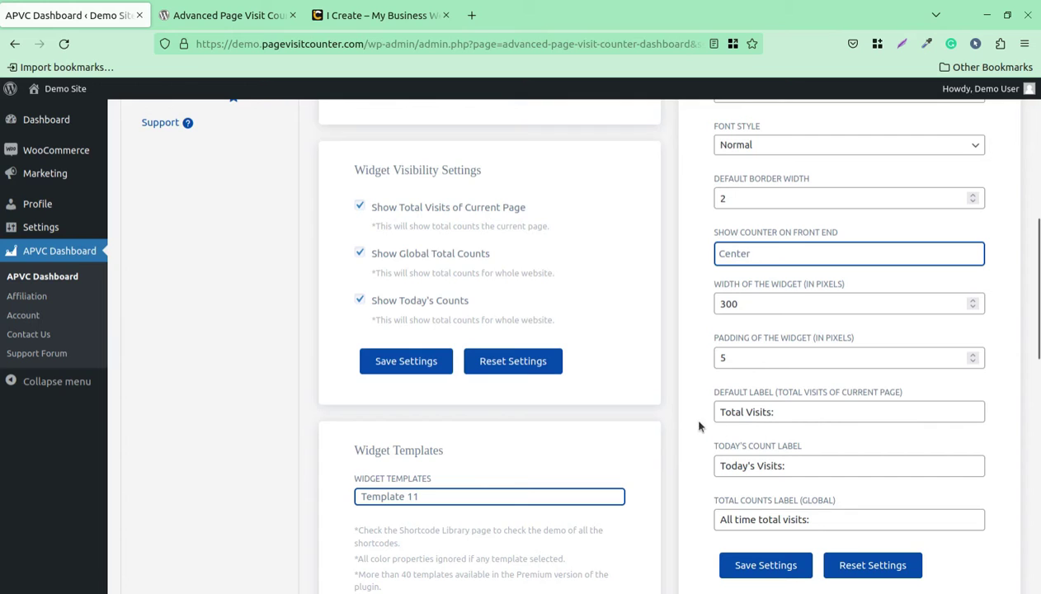
left_click_drag(763, 412, 715, 410)
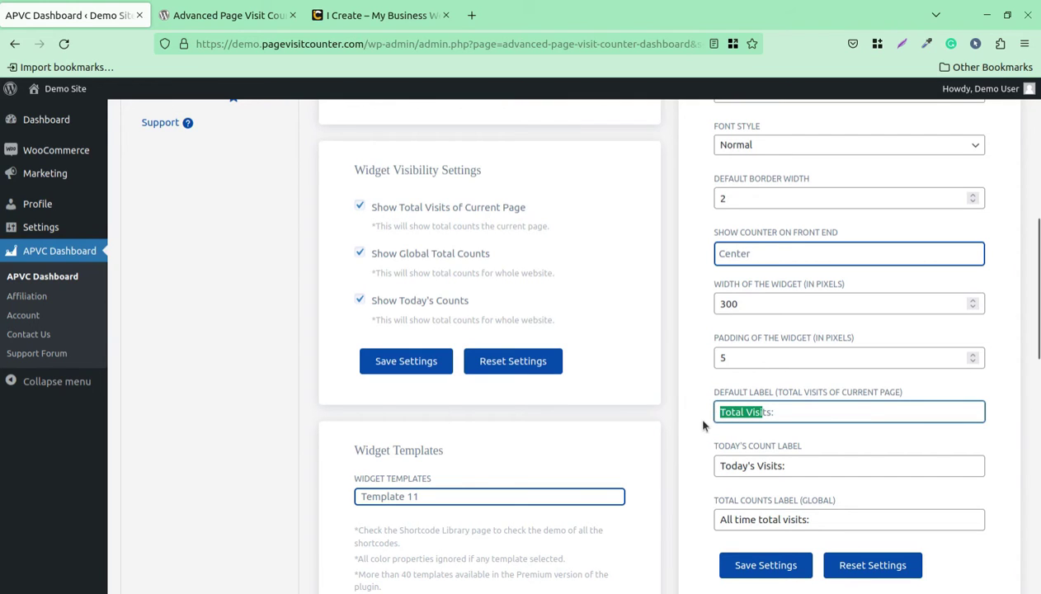
left_click(702, 422)
scroll(766, 470, "down", 1)
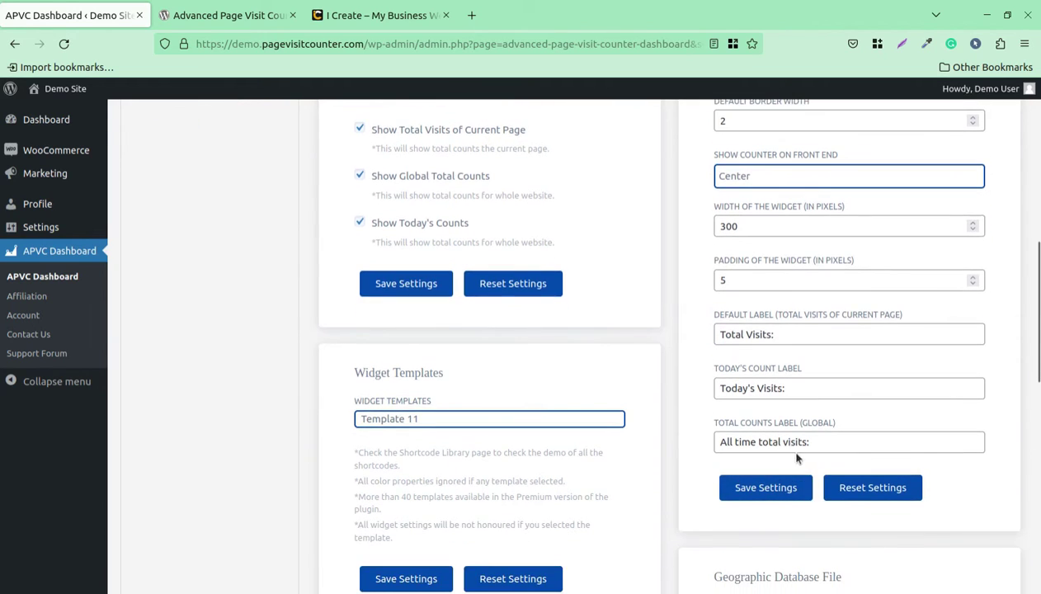
left_click_drag(796, 442, 690, 433)
left_click(689, 410)
- View the list of available widget templates and close it without changing the selection
scroll(431, 445, "down", 1)
left_click(428, 342)
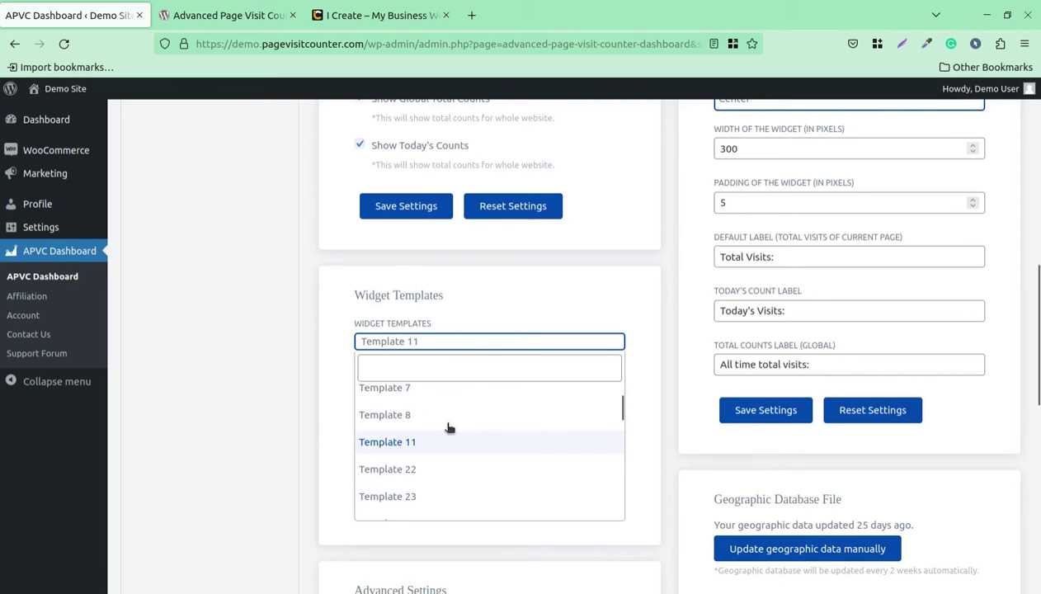
left_click(330, 415)
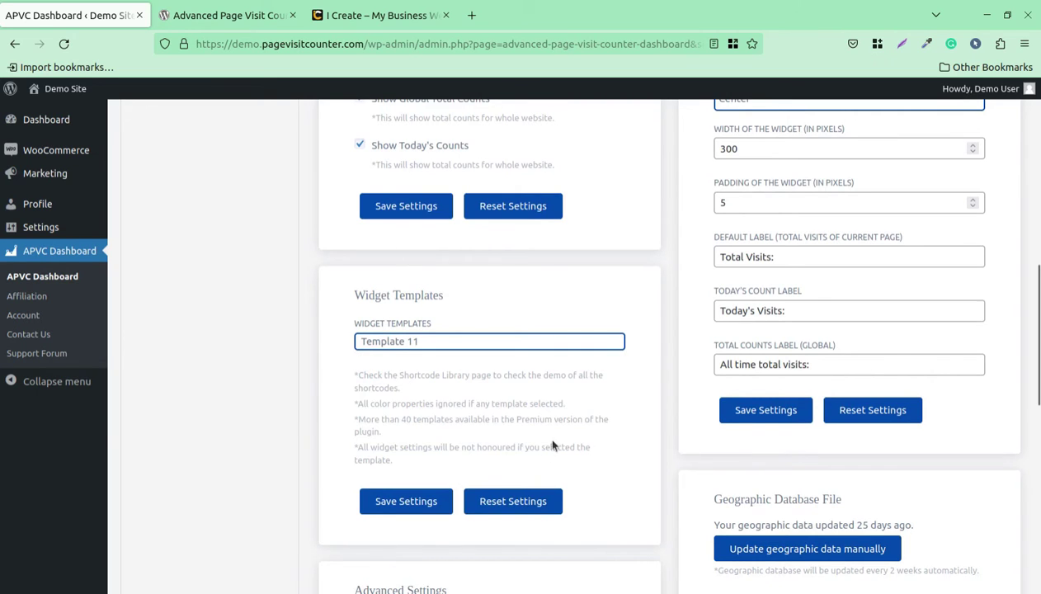
- Examine the advanced settings, geographic database, Danger Zone and premium settings sections
scroll(690, 497, "down", 2)
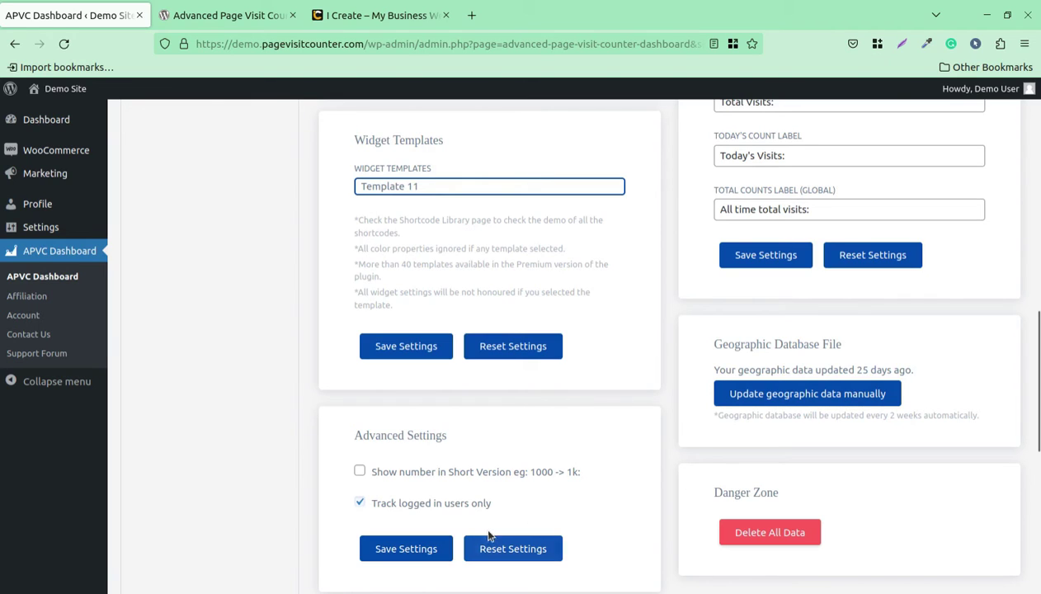
scroll(558, 513, "down", 3)
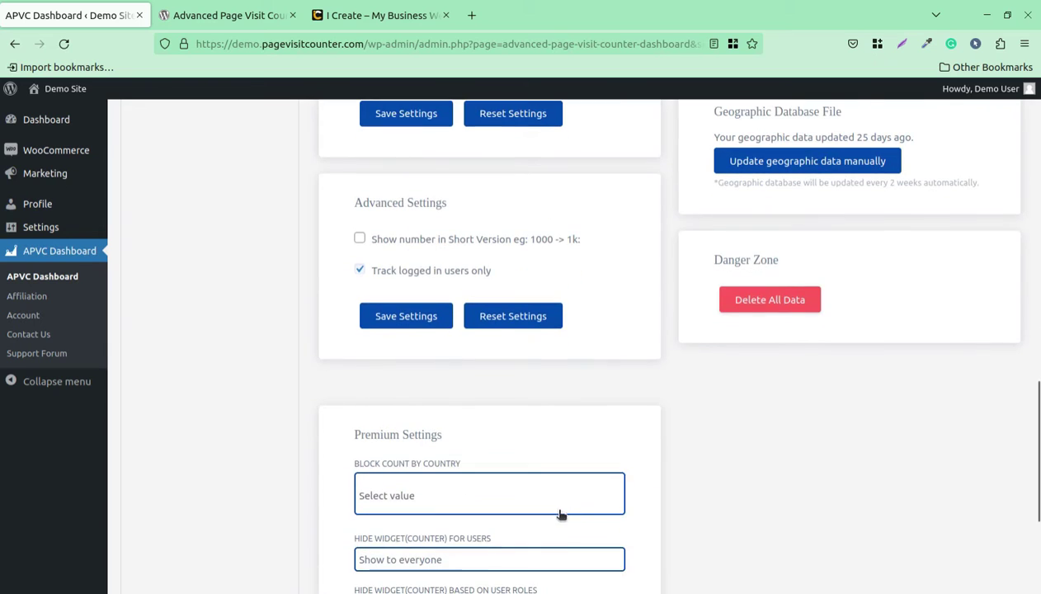
scroll(619, 450, "up", 1)
scroll(623, 453, "up", 2)
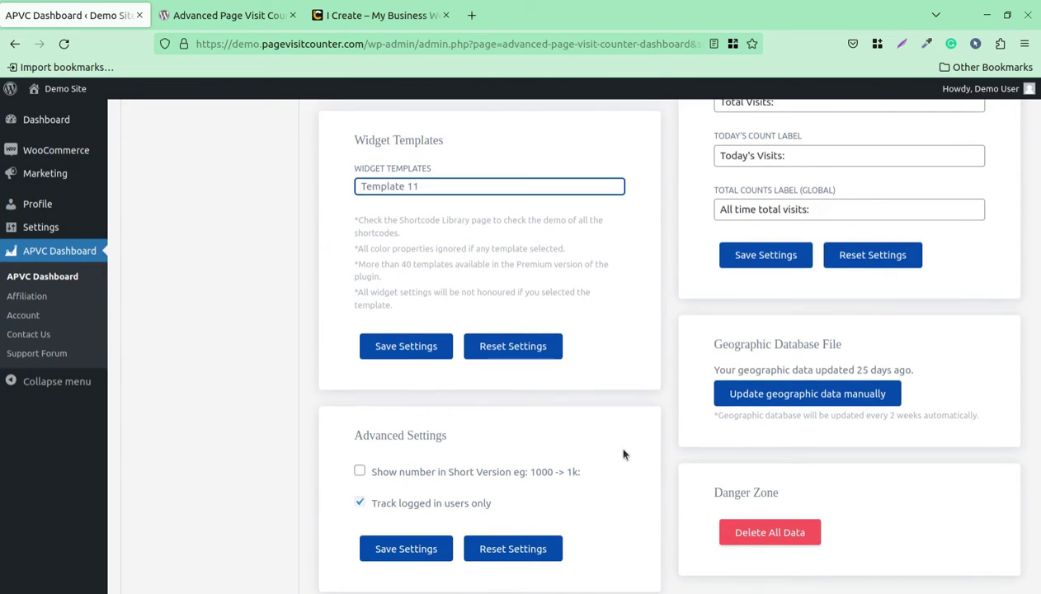
scroll(679, 424, "down", 5)
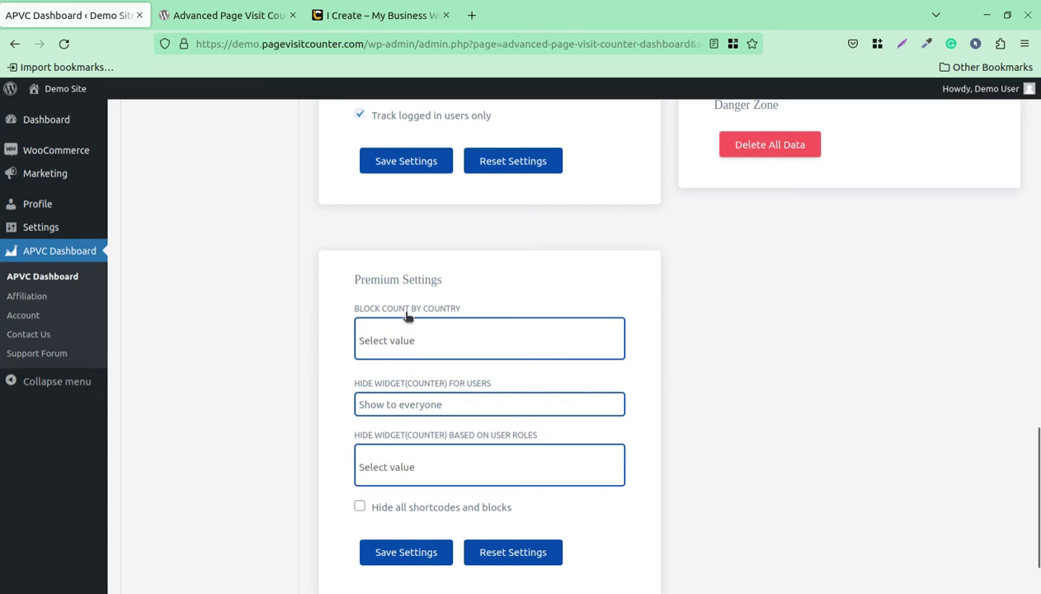
- Review the premium settings, viewing the country blocking and widget hiding choices for users without selecting any
left_click(440, 349)
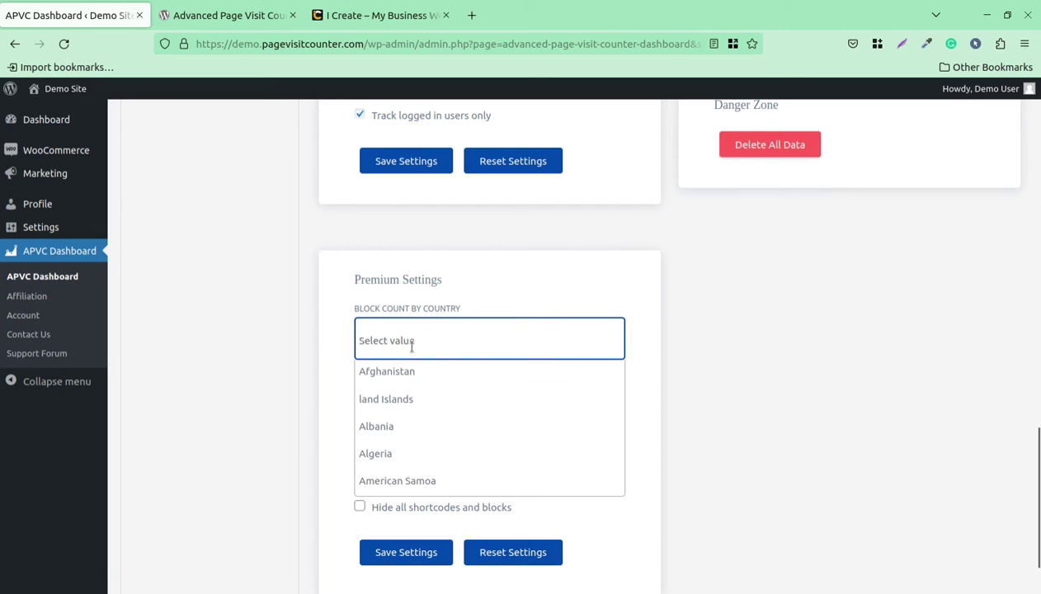
left_click(335, 390)
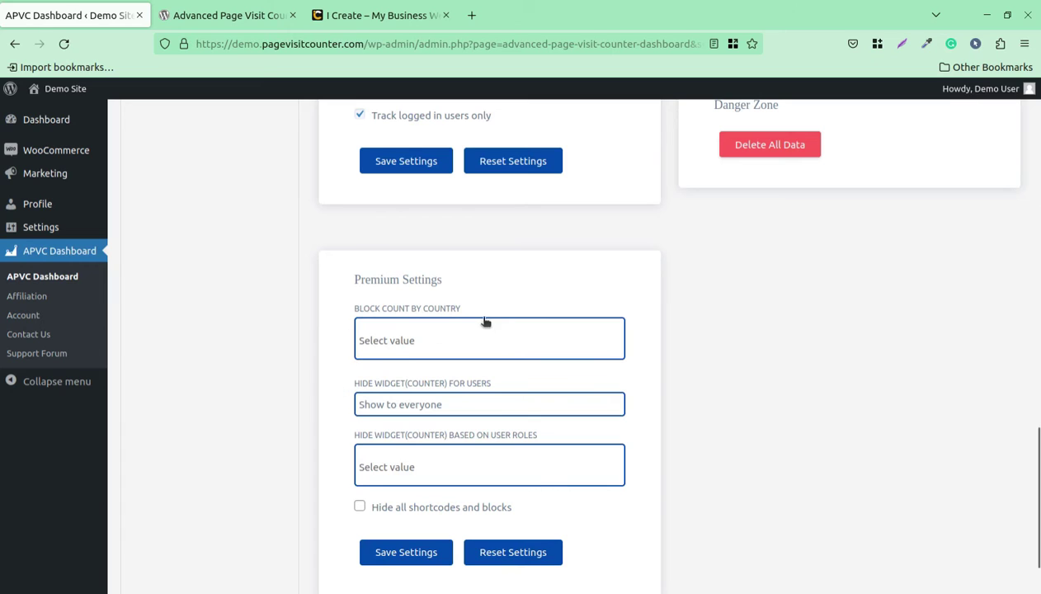
left_click(426, 339)
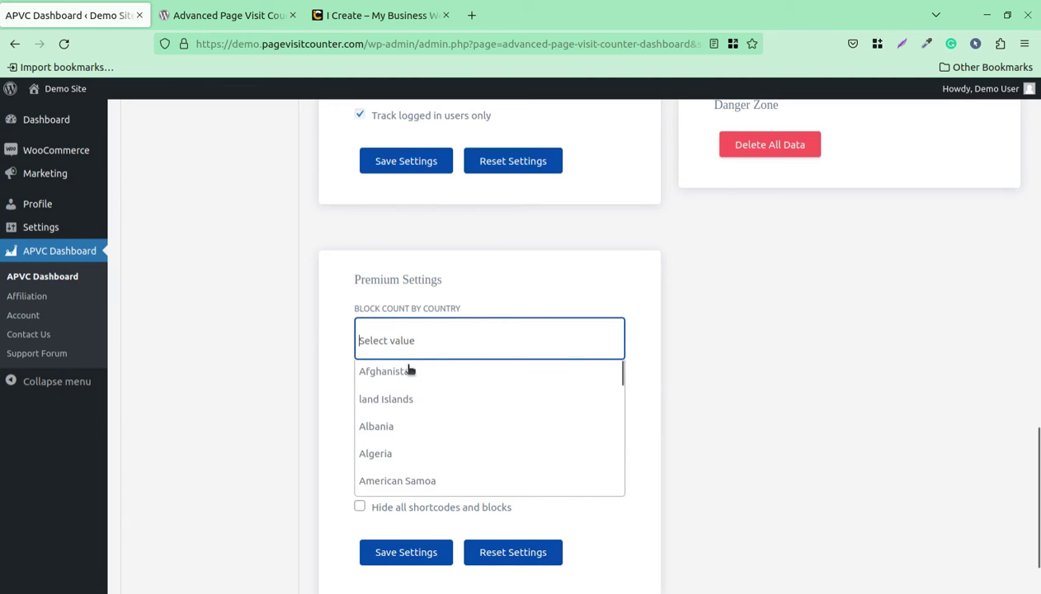
left_click(337, 397)
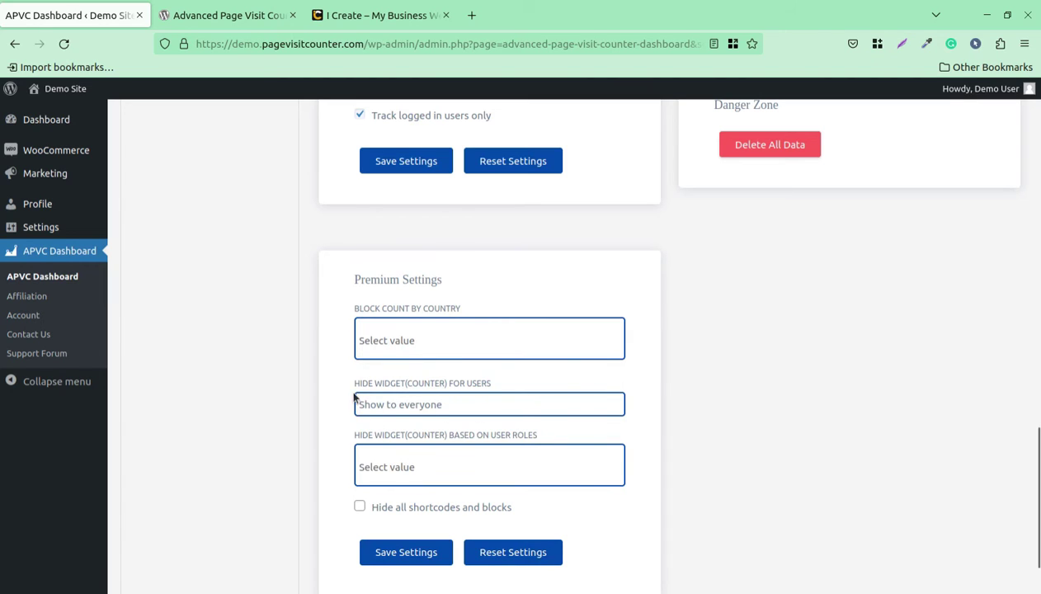
left_click(467, 401)
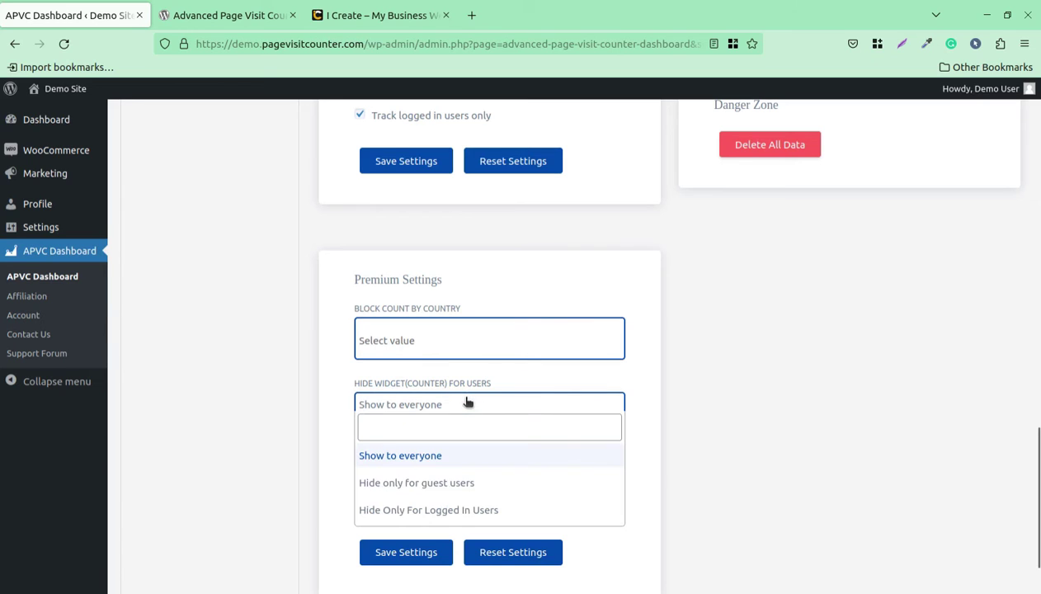
left_click(347, 425)
scroll(495, 408, "down", 2)
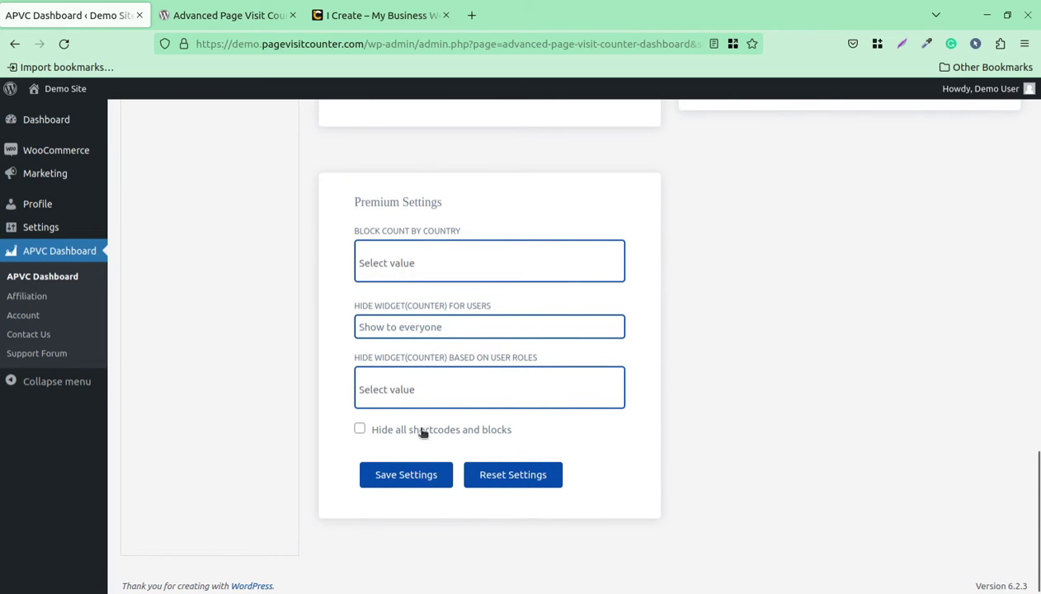
- Open the Upgrade to PRO page and examine the premium features, from shortcodes and real-time statistics to campaign statistics and data export
scroll(551, 476, "up", 10)
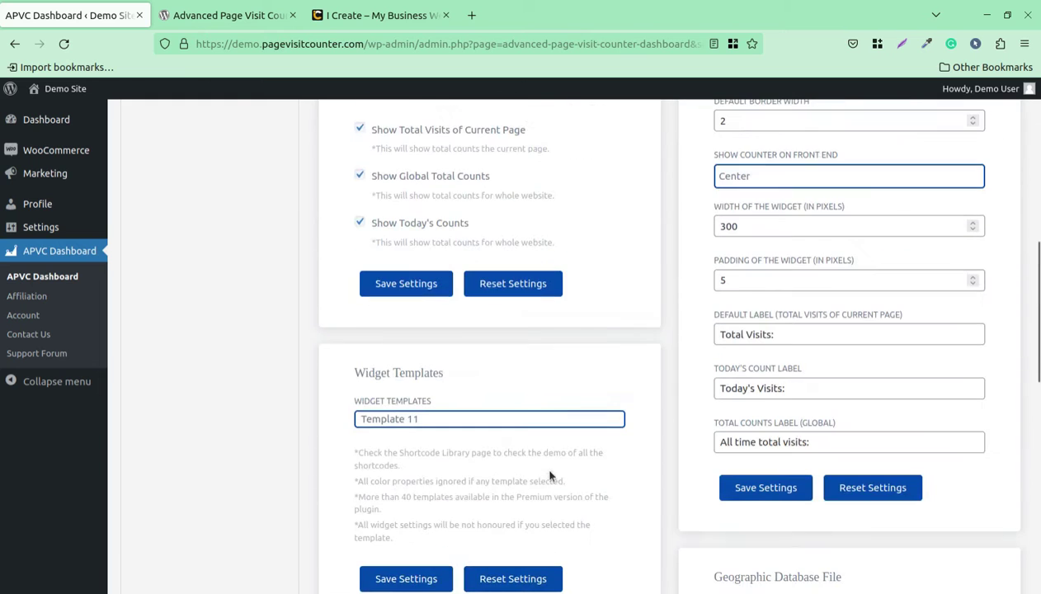
scroll(525, 464, "up", 4)
scroll(521, 460, "up", 2)
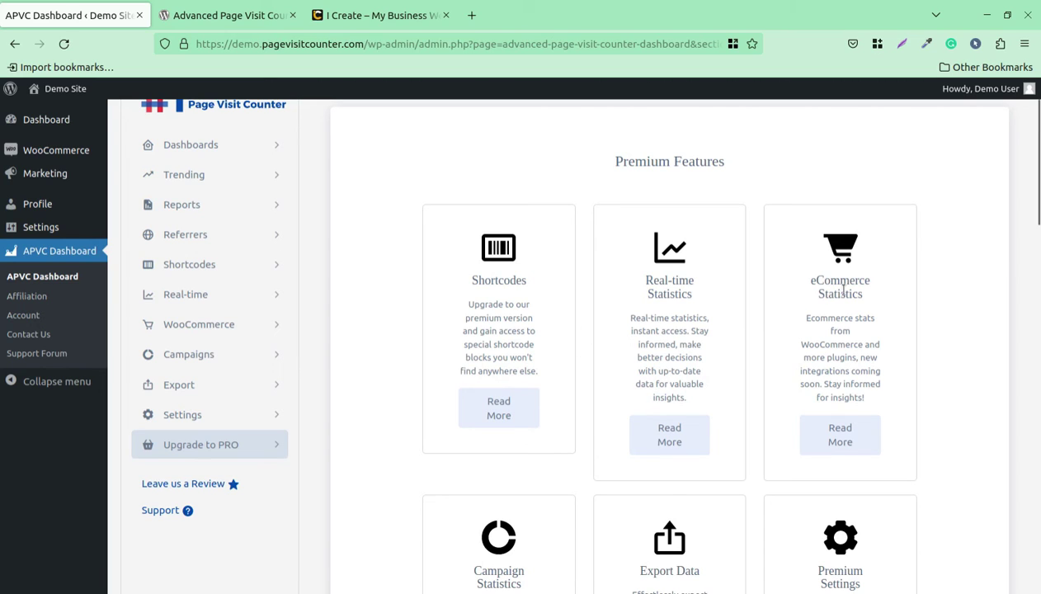
scroll(860, 301, "down", 3)
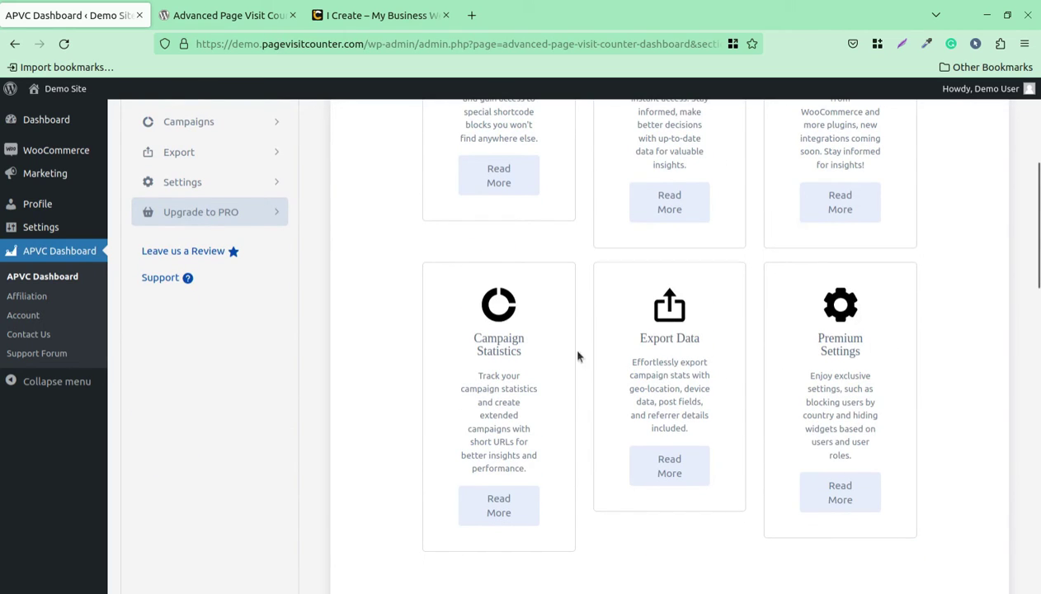
scroll(522, 365, "down", 2)
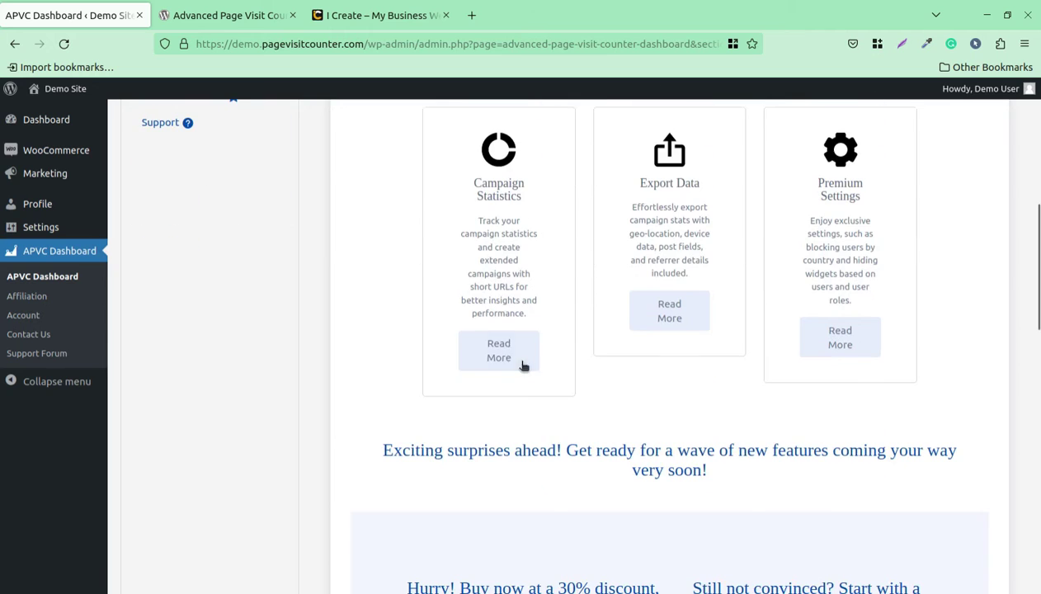
scroll(522, 366, "up", 2)
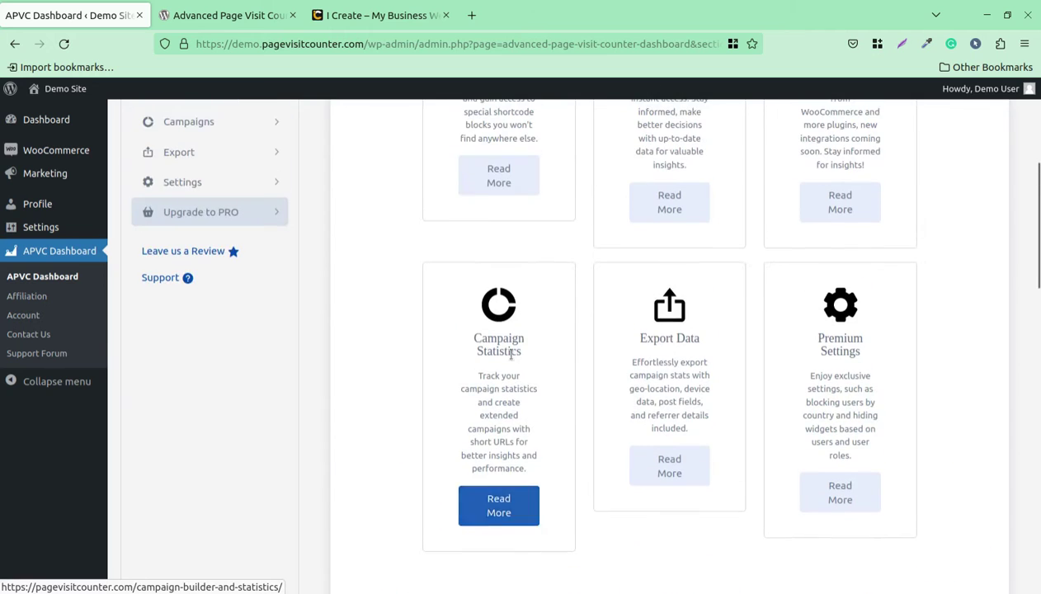
scroll(490, 367, "up", 4)
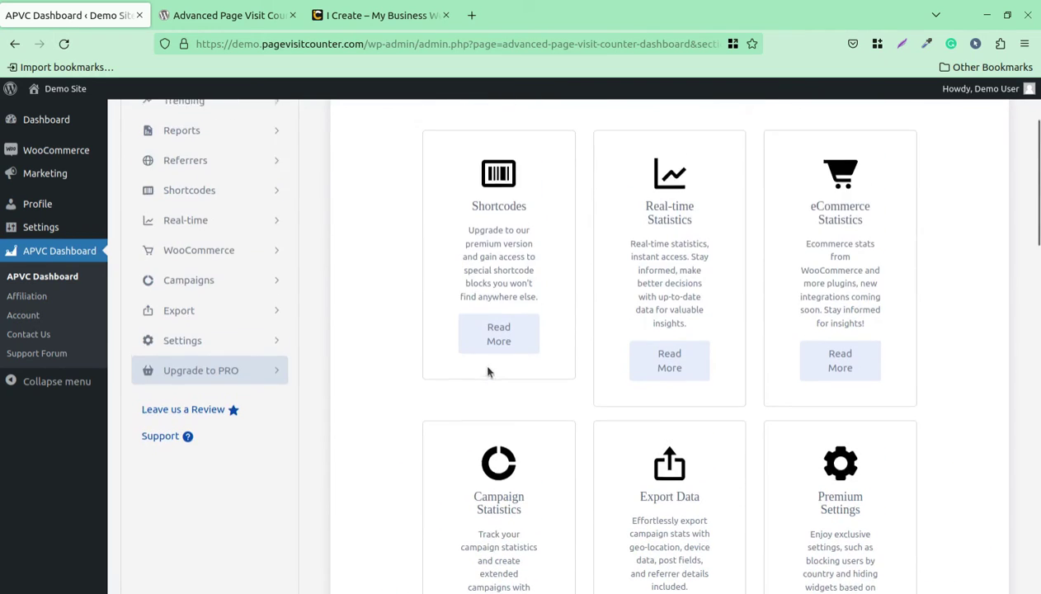
- View the plugin's main dashboard and the trending lists of top pages and posts
left_click(194, 230)
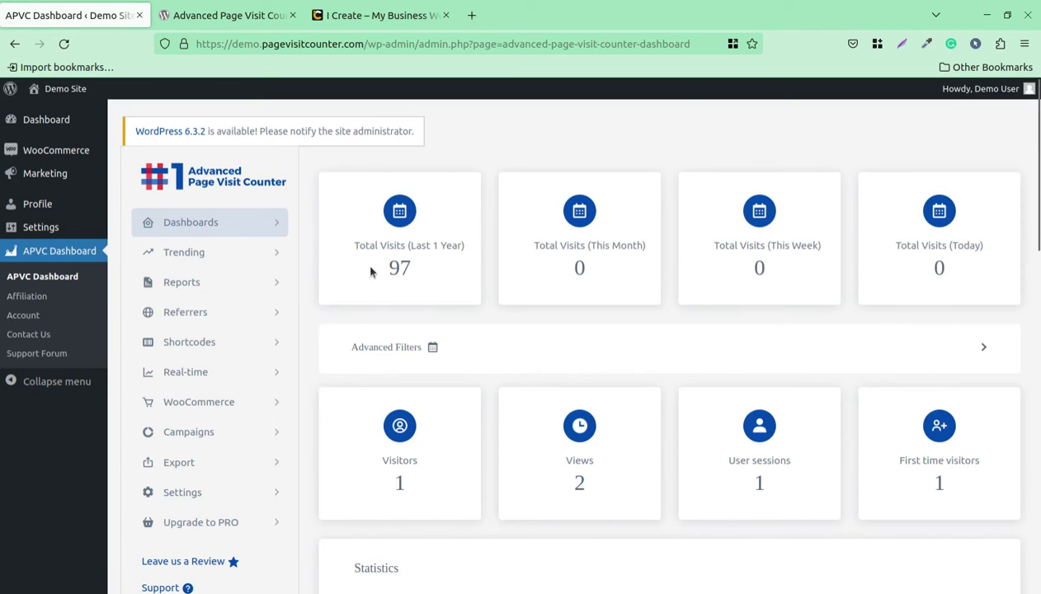
left_click(189, 259)
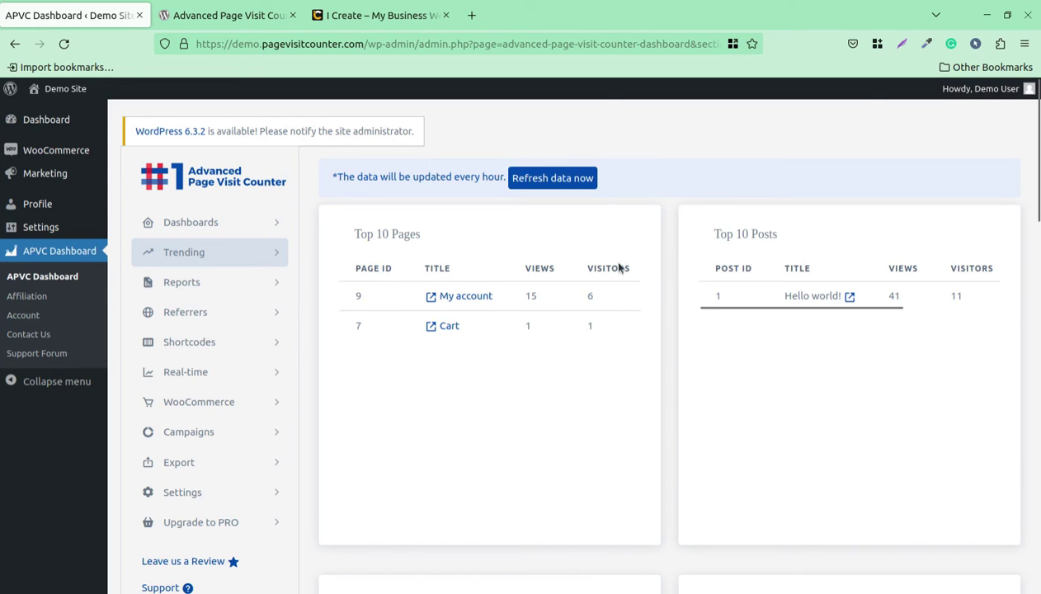
- Open the page visit reports and view the post type choices in the advanced filters without applying one
left_click(188, 287)
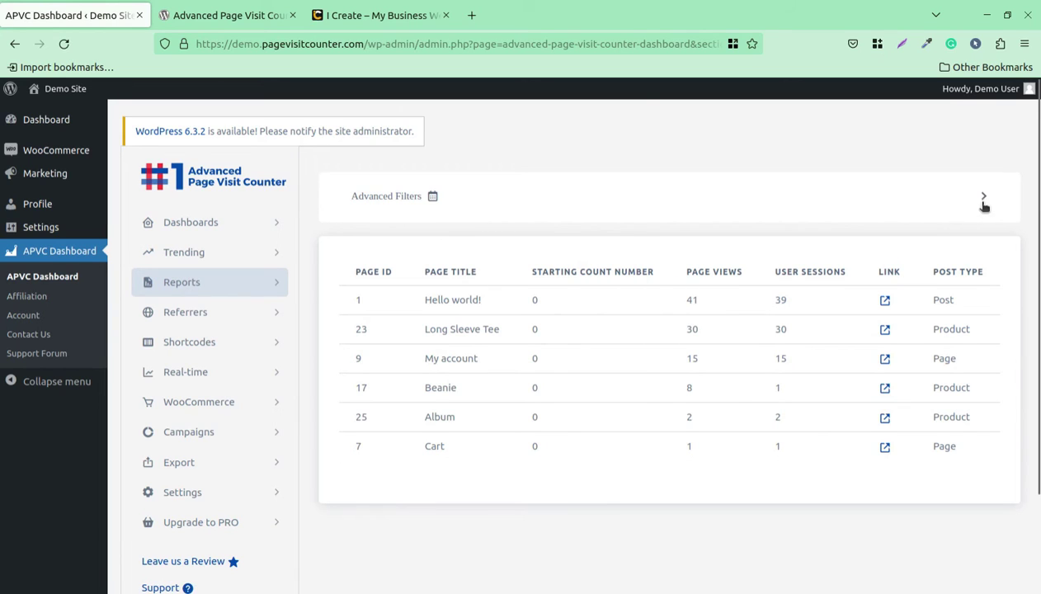
left_click(433, 200)
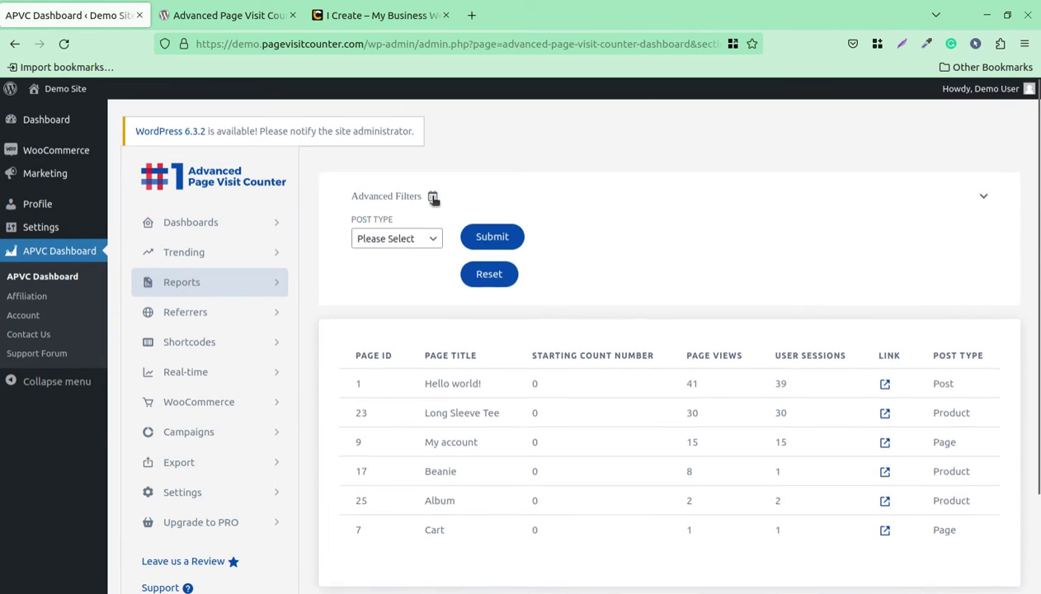
left_click(429, 238)
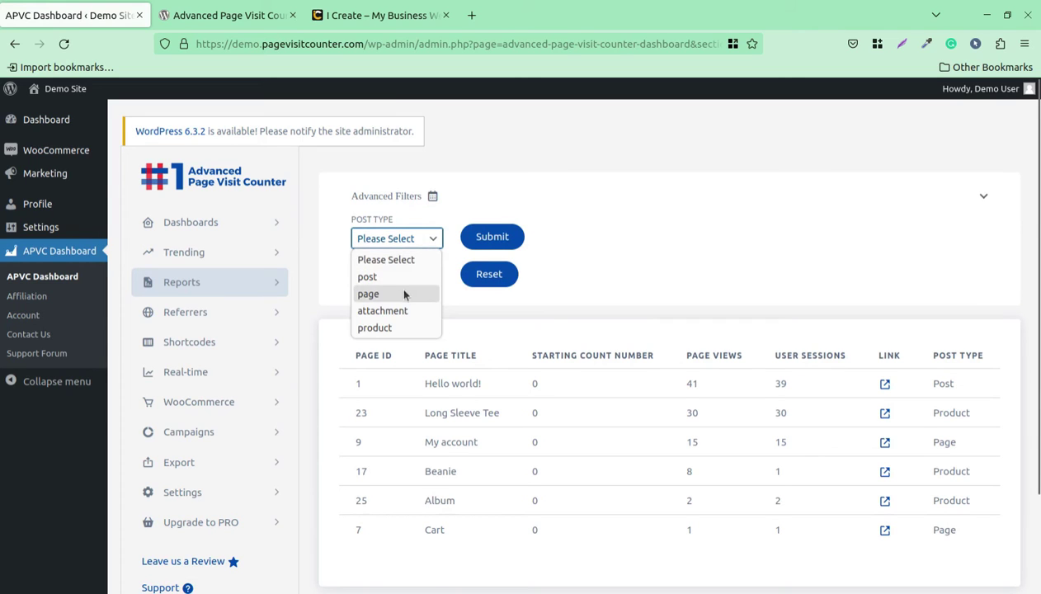
left_click(751, 260)
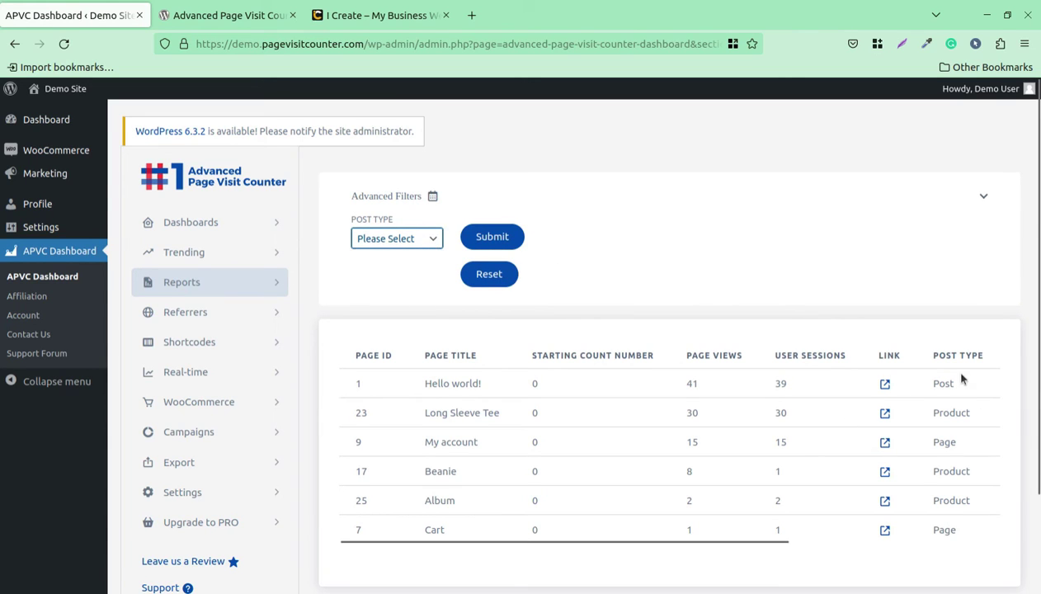
scroll(589, 330, "down", 2)
scroll(589, 320, "up", 2)
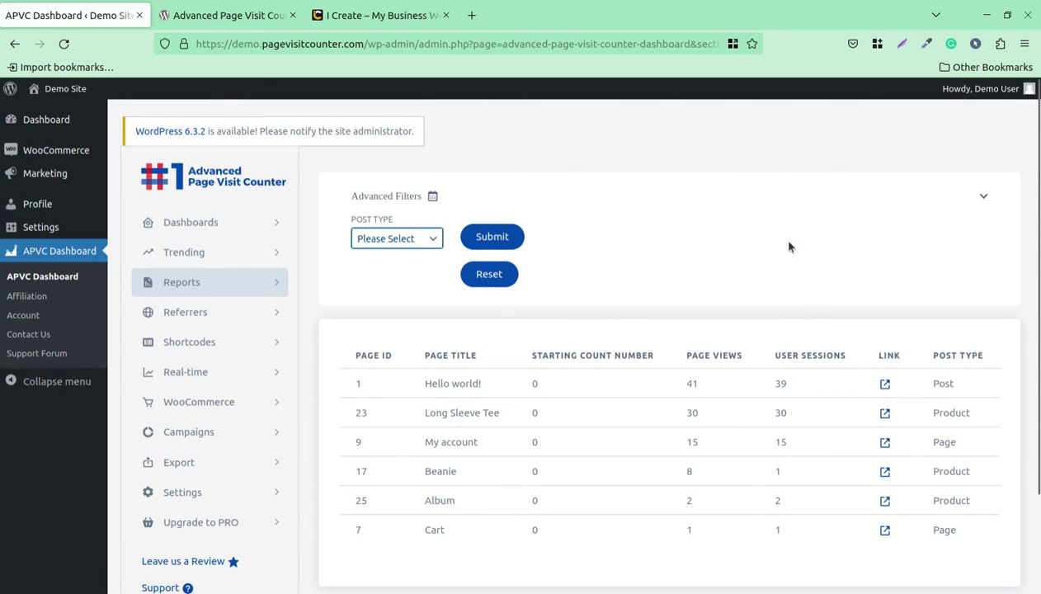
- View the referrer statistics and browse the free and premium counter templates in the shortcode library
left_click(235, 314)
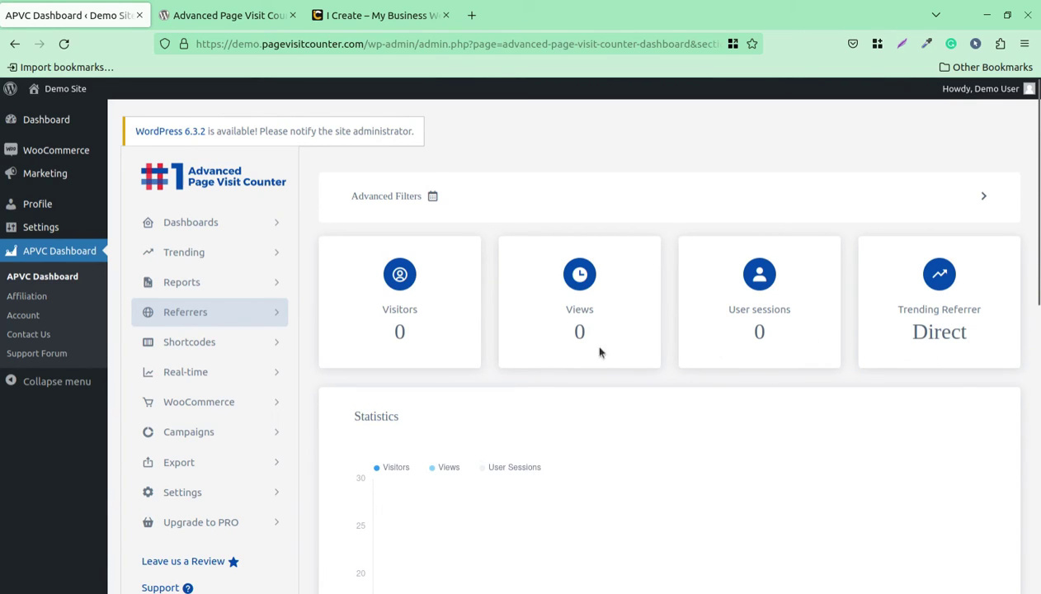
scroll(446, 316, "down", 2)
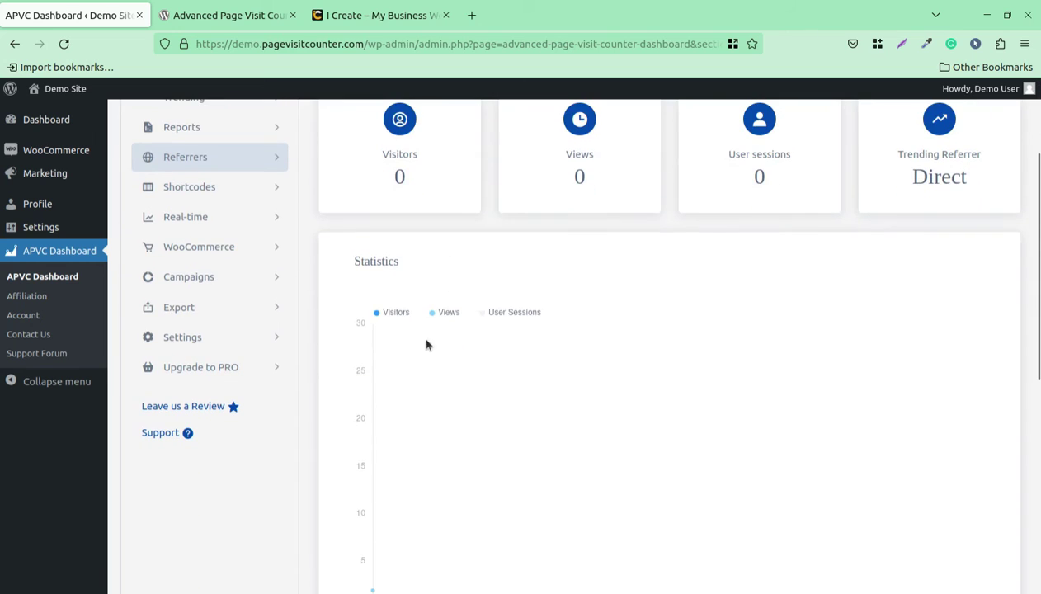
left_click(193, 190)
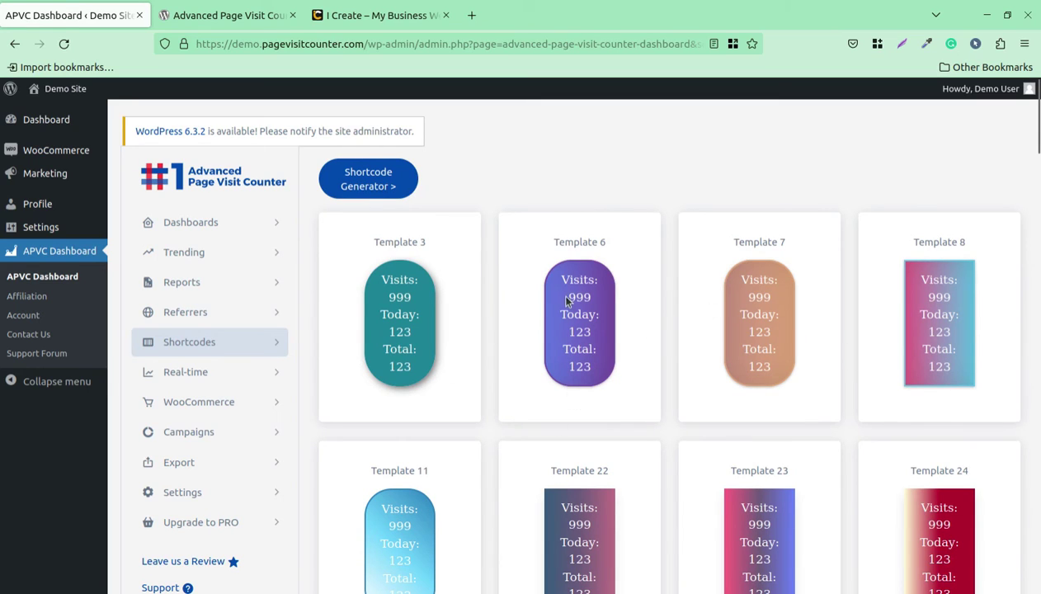
scroll(907, 407, "down", 2)
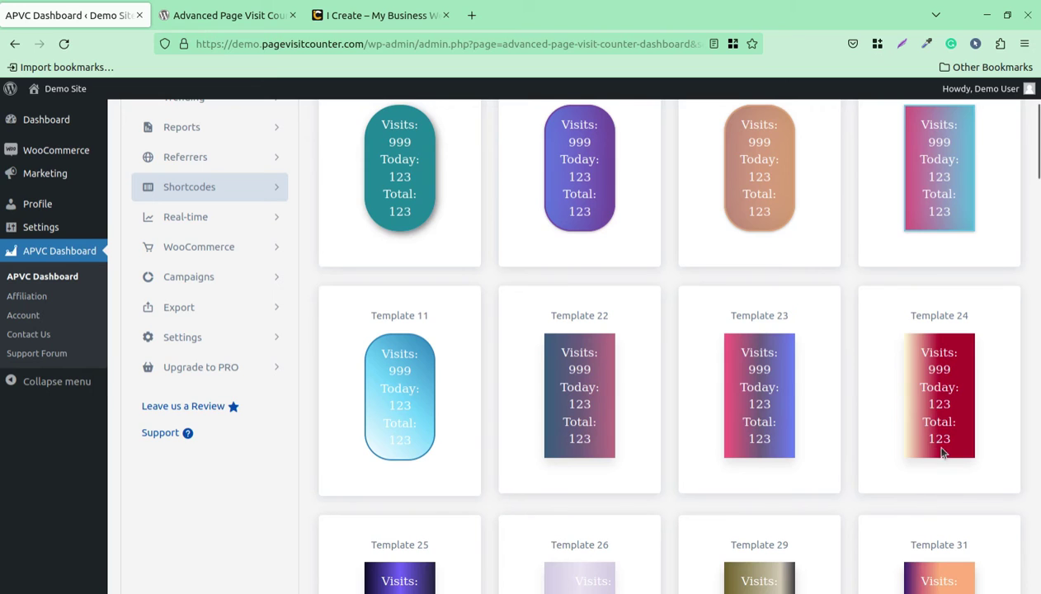
scroll(903, 479, "down", 4)
scroll(691, 457, "down", 10)
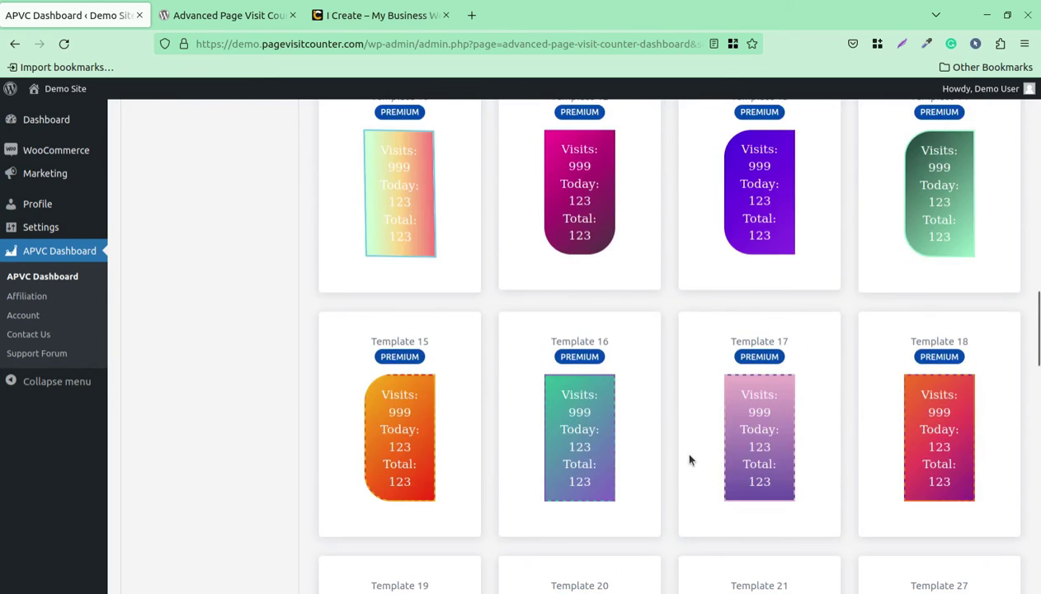
- Open the real-time statistics and review the active visitors, the last 30 minutes chart and the pages, campaigns, countries and referrers sections
scroll(691, 458, "up", 11)
scroll(691, 460, "up", 5)
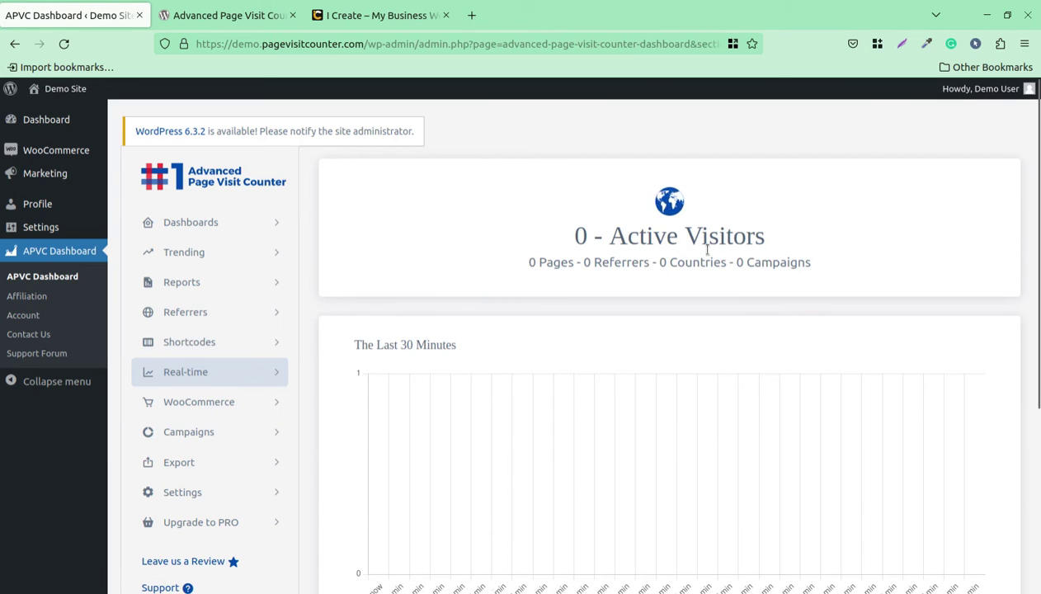
scroll(621, 342, "down", 5)
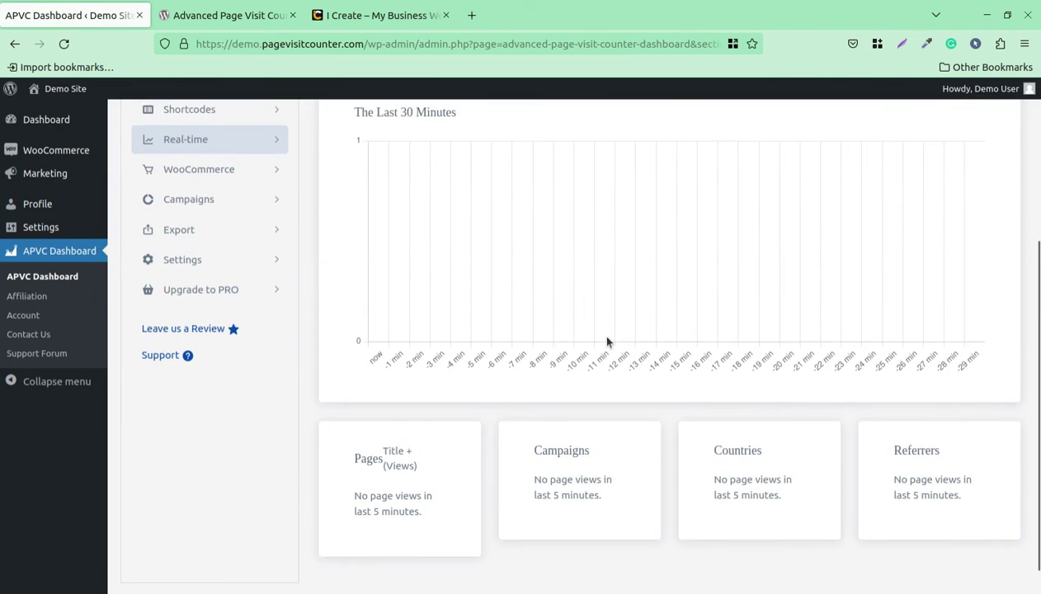
scroll(544, 367, "up", 3)
scroll(426, 363, "down", 3)
scroll(339, 462, "up", 3)
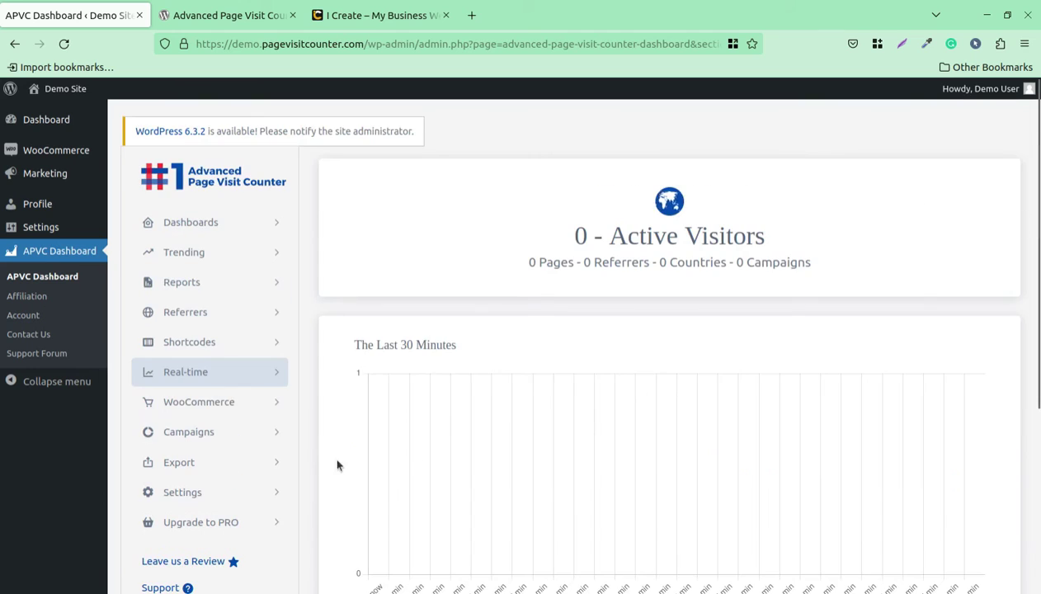
- Open the WooCommerce statistics and review the sales and order figures plus the most viewed and most selling products
left_click(207, 406)
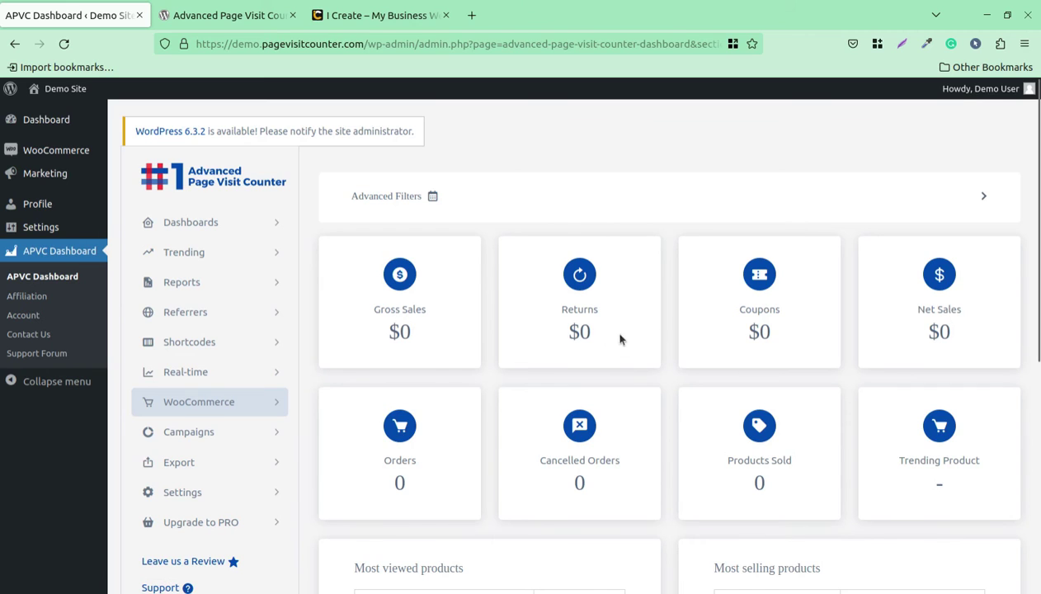
scroll(981, 356, "down", 3)
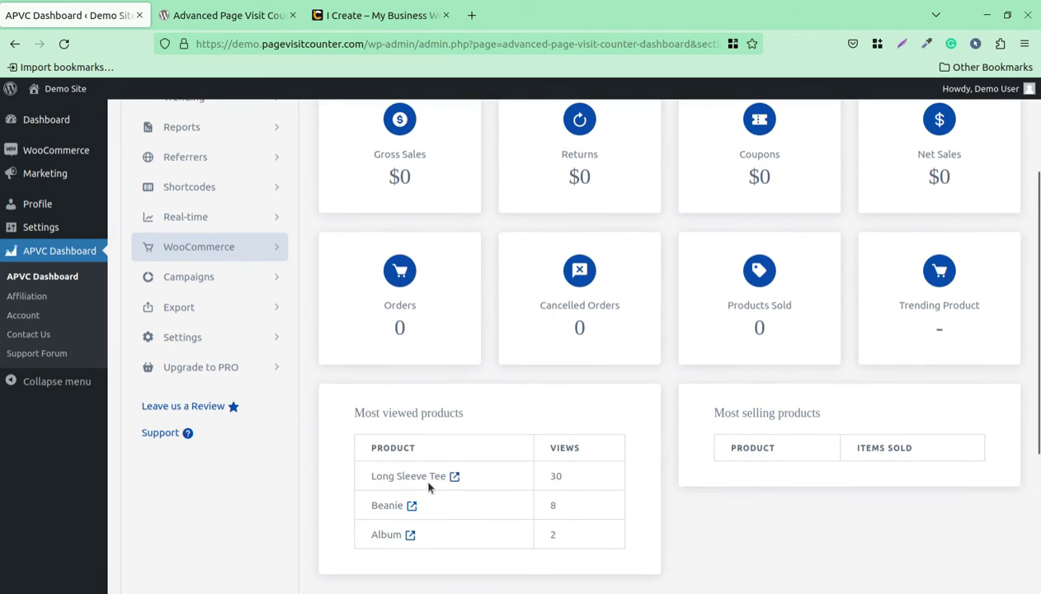
scroll(368, 433, "down", 3)
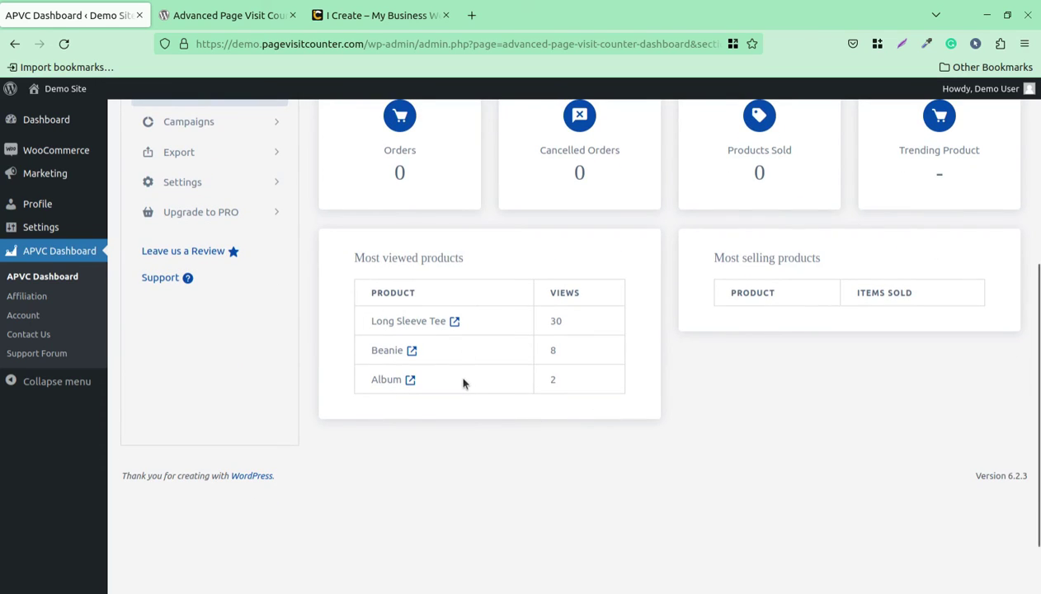
left_click_drag(721, 262, 817, 266)
scroll(953, 331, "up", 3)
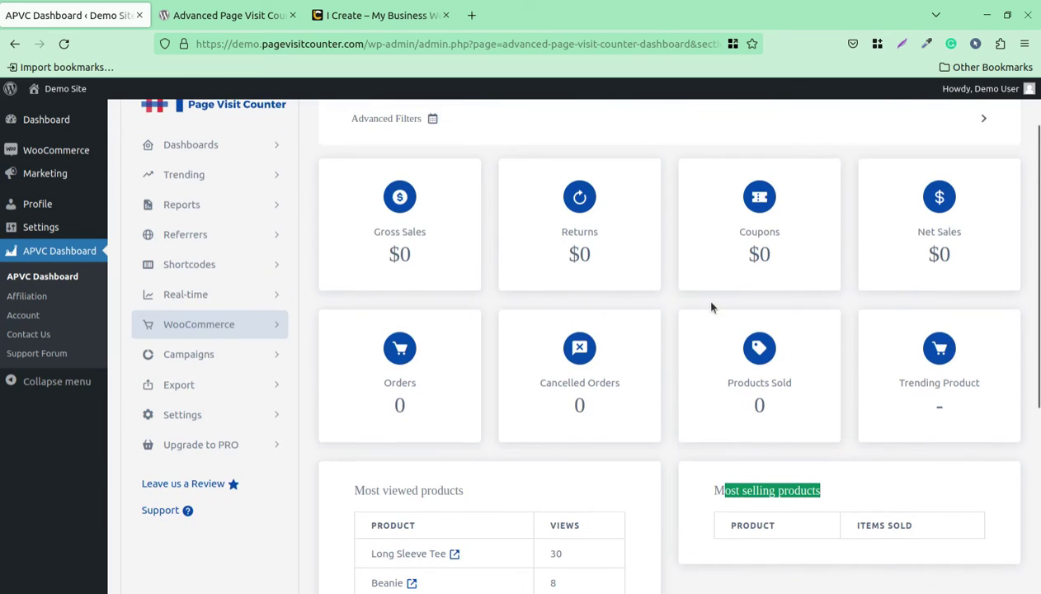
scroll(891, 441, "down", 2)
scroll(891, 441, "down", 1)
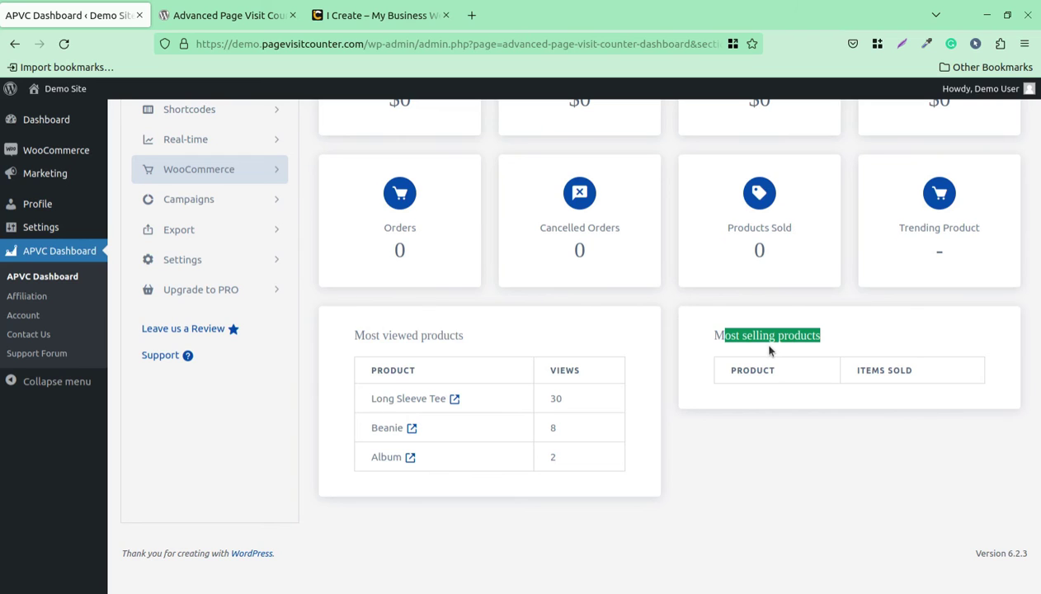
- Open the campaigns list and review the new campaign form from the site URL through the source, medium, campaign, term and content fields
left_click(189, 208)
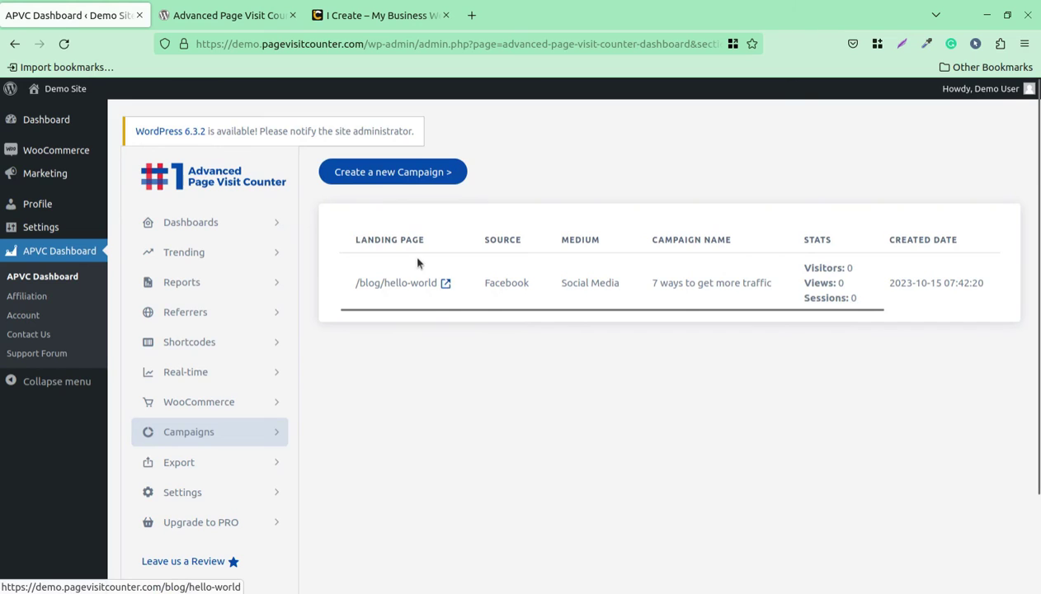
left_click(395, 175)
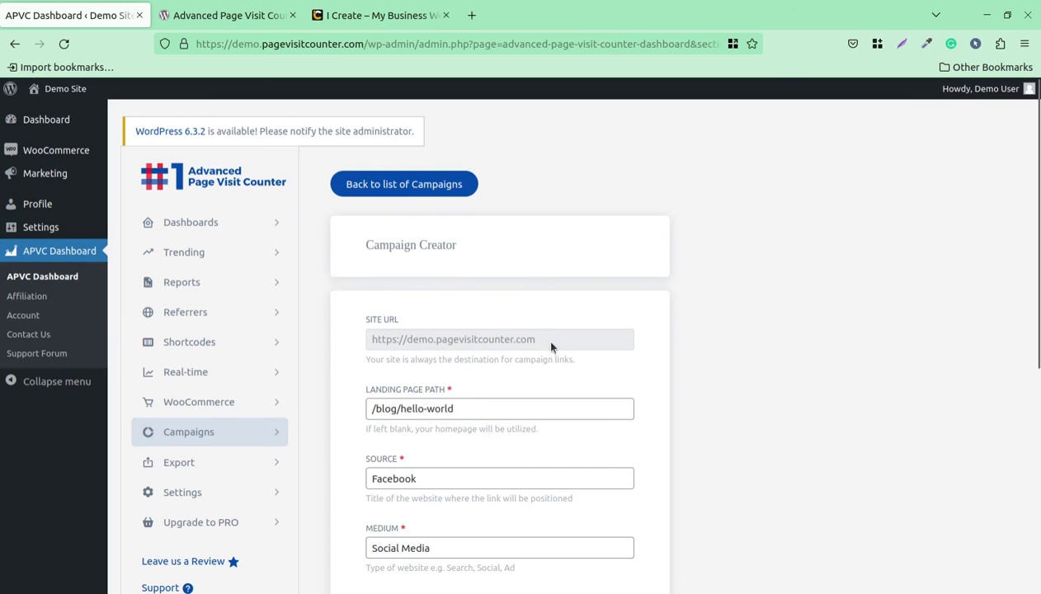
scroll(448, 417, "down", 2)
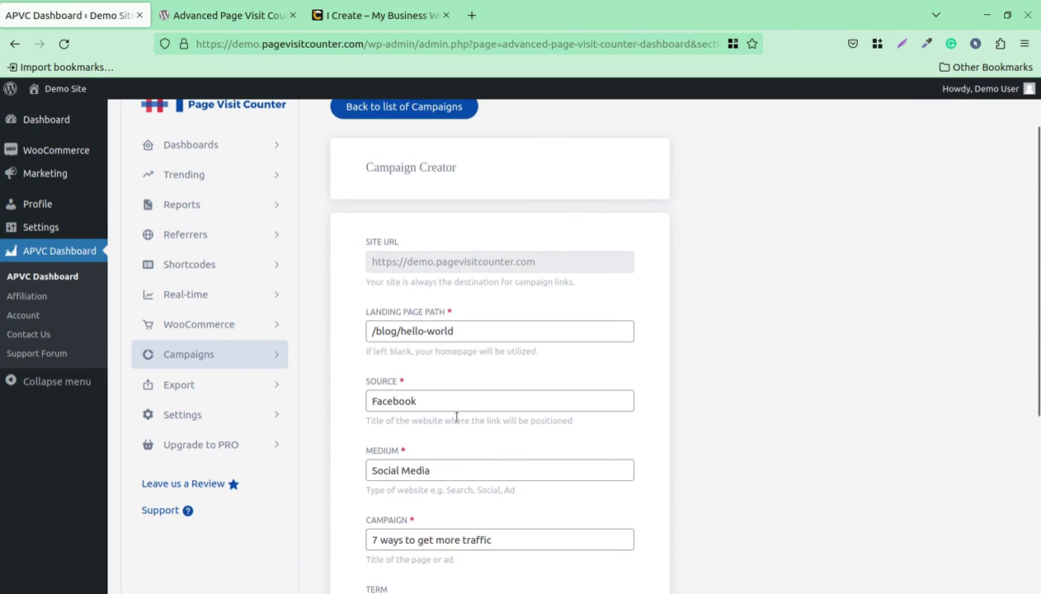
scroll(444, 406, "down", 2)
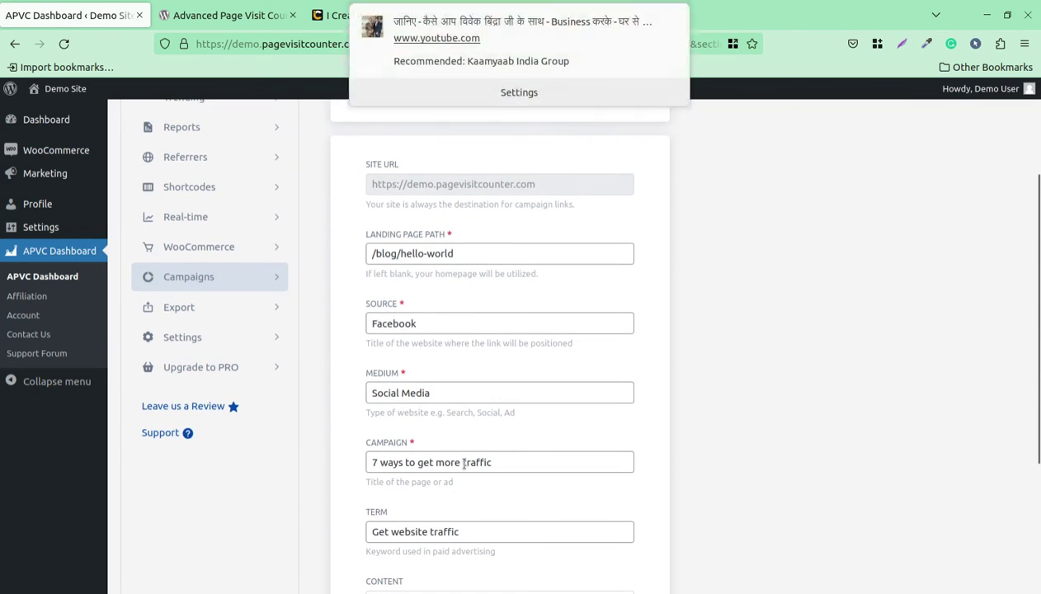
scroll(464, 462, "down", 4)
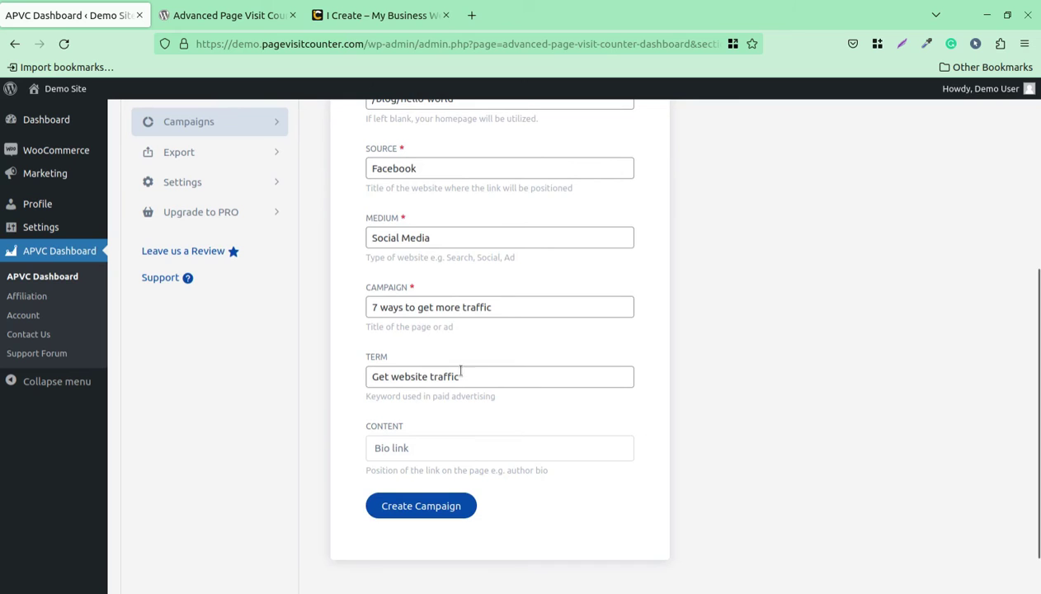
scroll(449, 381, "down", 2)
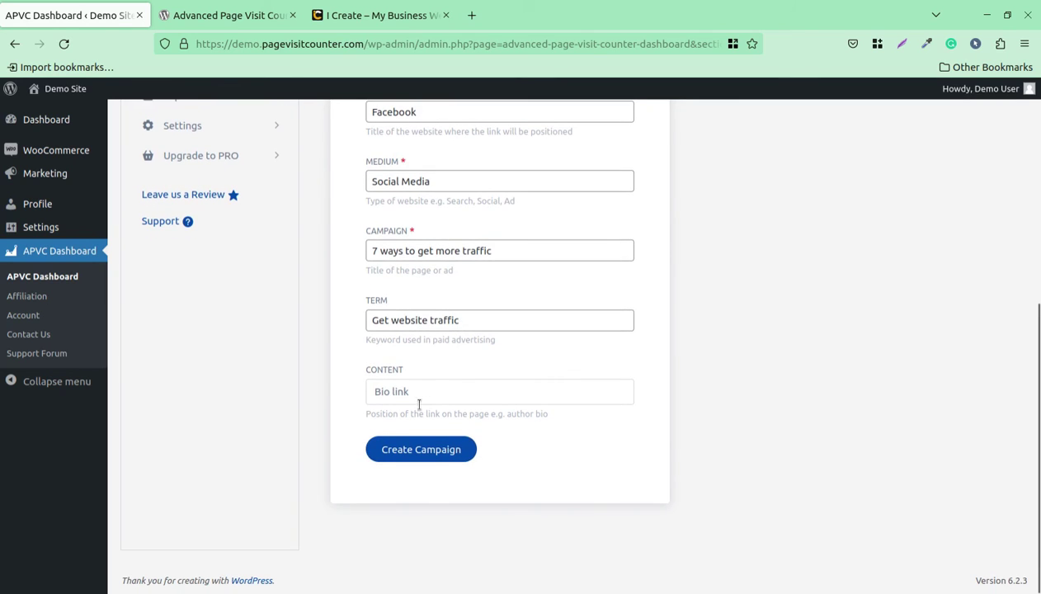
scroll(420, 404, "up", 5)
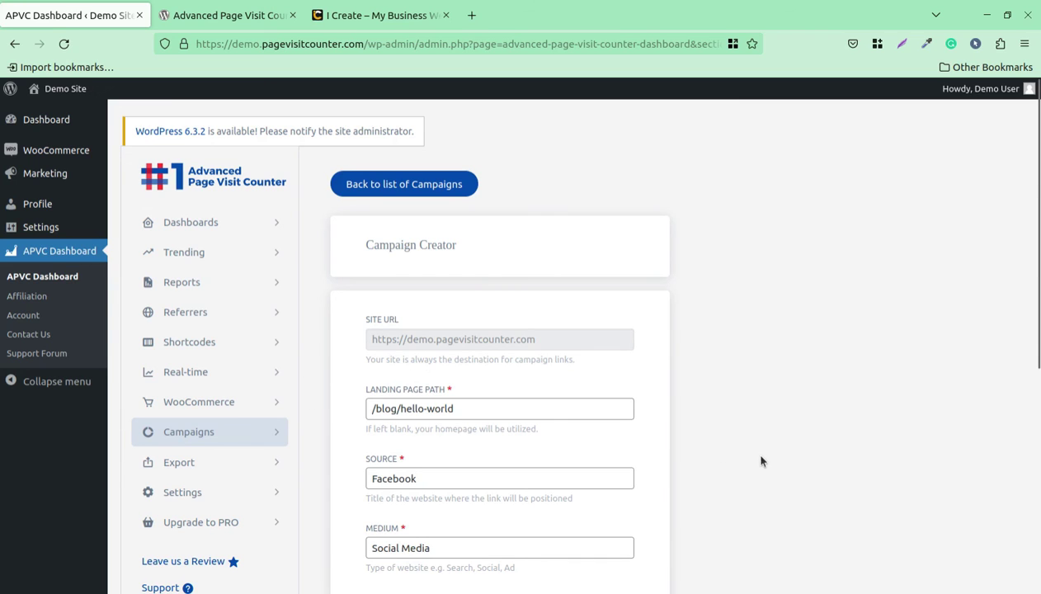
- Open the export section and view its list of exported files
scroll(322, 474, "down", 2)
left_click(196, 394)
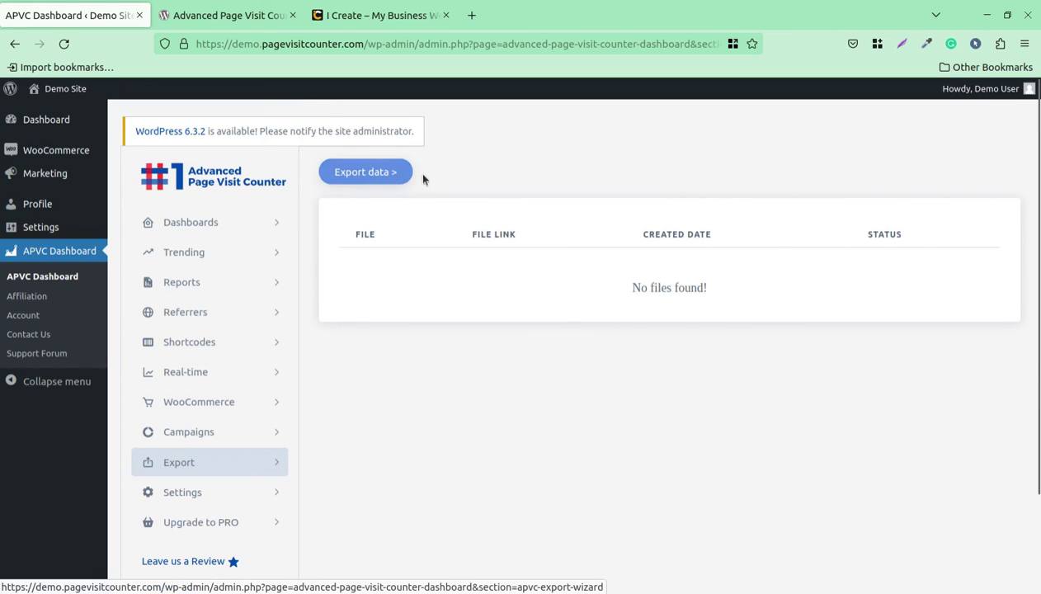
scroll(715, 296, "down", 3)
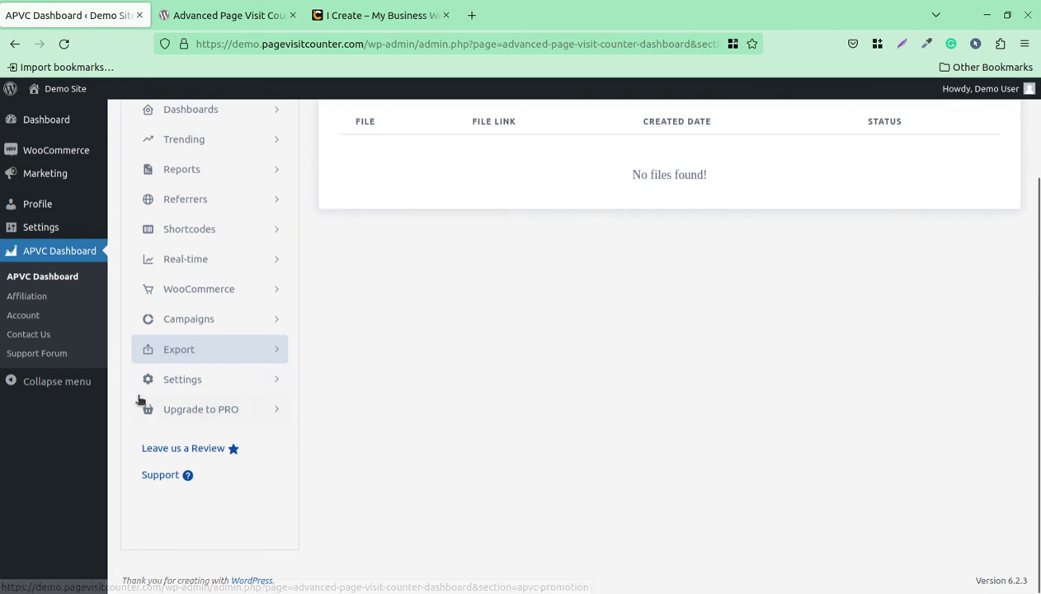
- Review the plugin's basic, widget, advanced, geographic database and premium settings without changing them, and return to the statistics dashboard
left_click(211, 383)
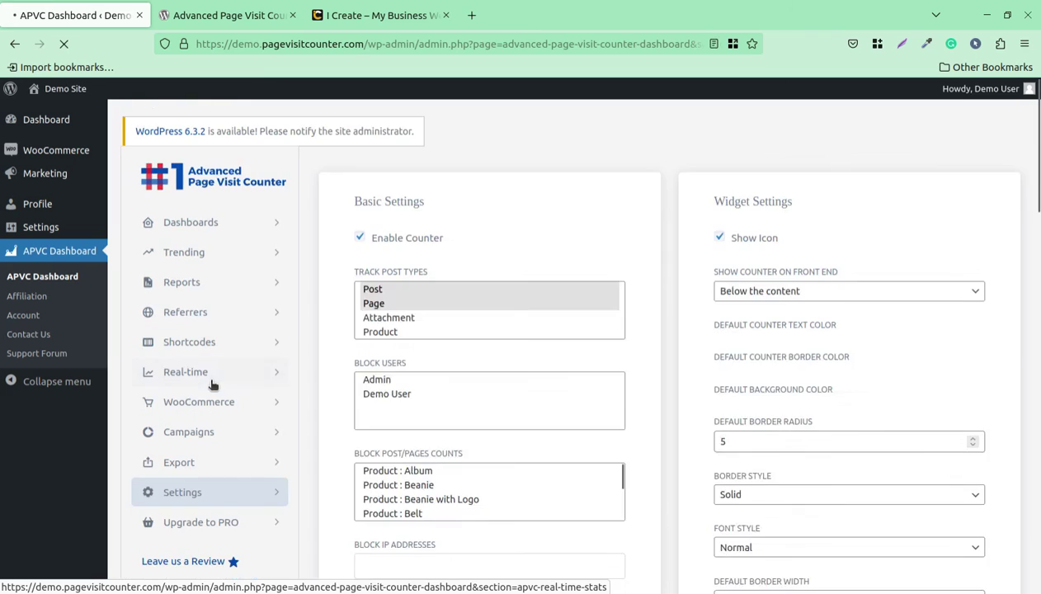
scroll(740, 510, "down", 3)
scroll(740, 509, "down", 10)
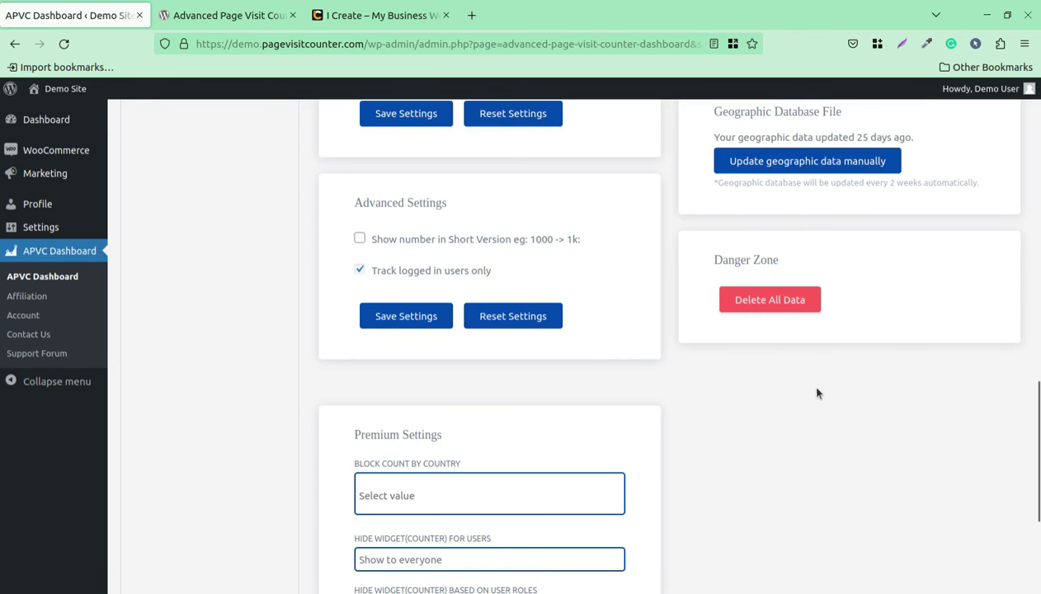
scroll(819, 393, "up", 5)
scroll(822, 389, "down", 3)
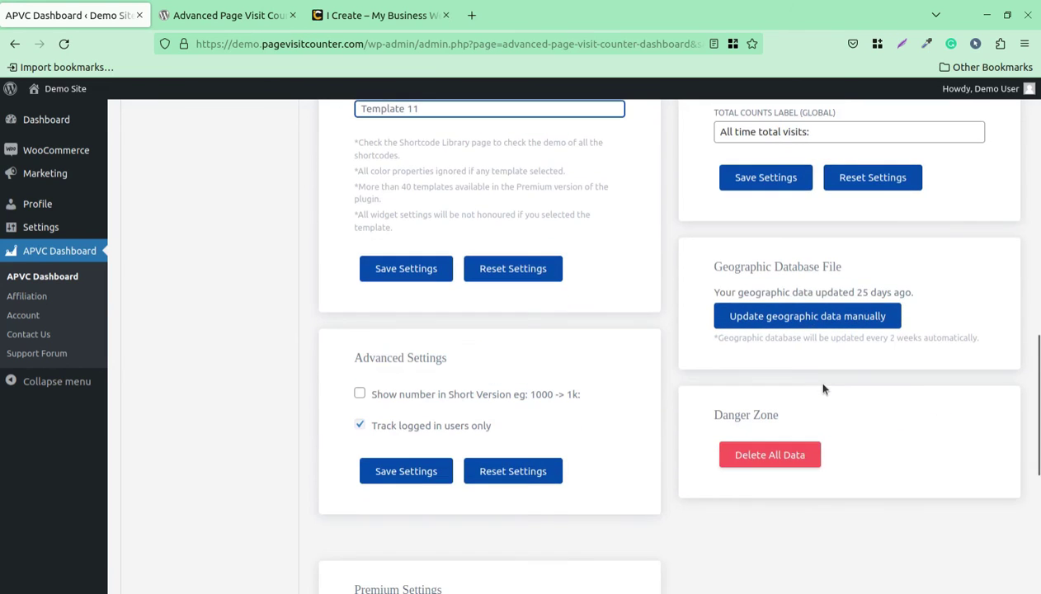
scroll(829, 404, "up", 3)
scroll(813, 402, "down", 3)
scroll(709, 519, "up", 10)
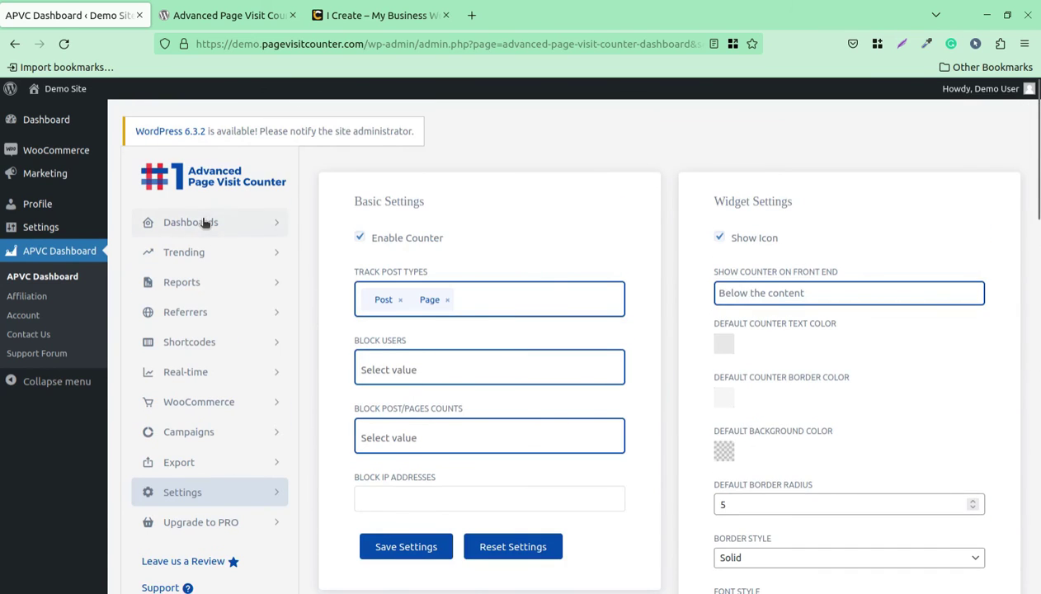
left_click(207, 223)
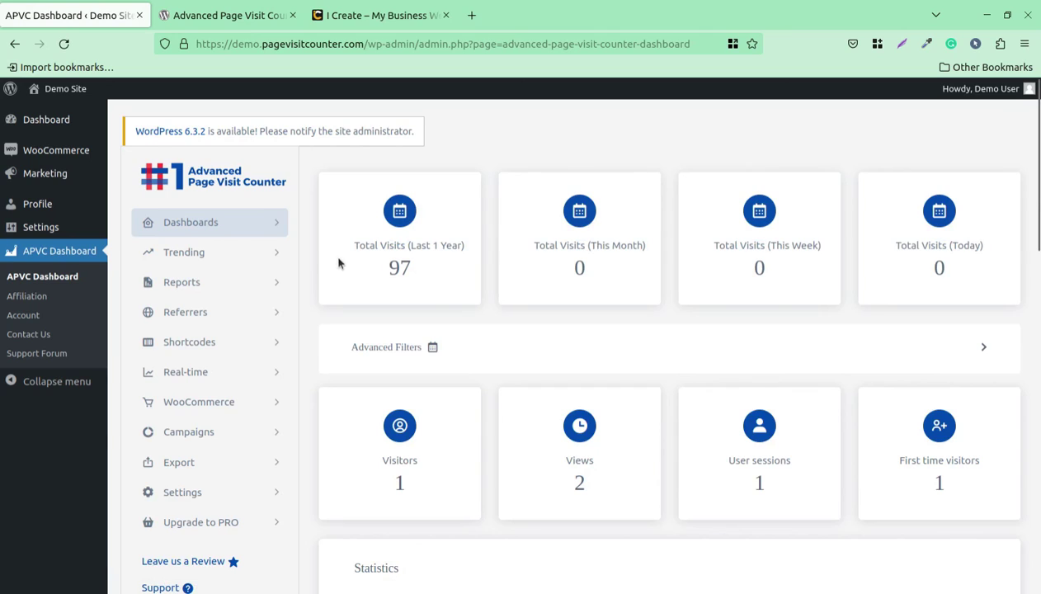